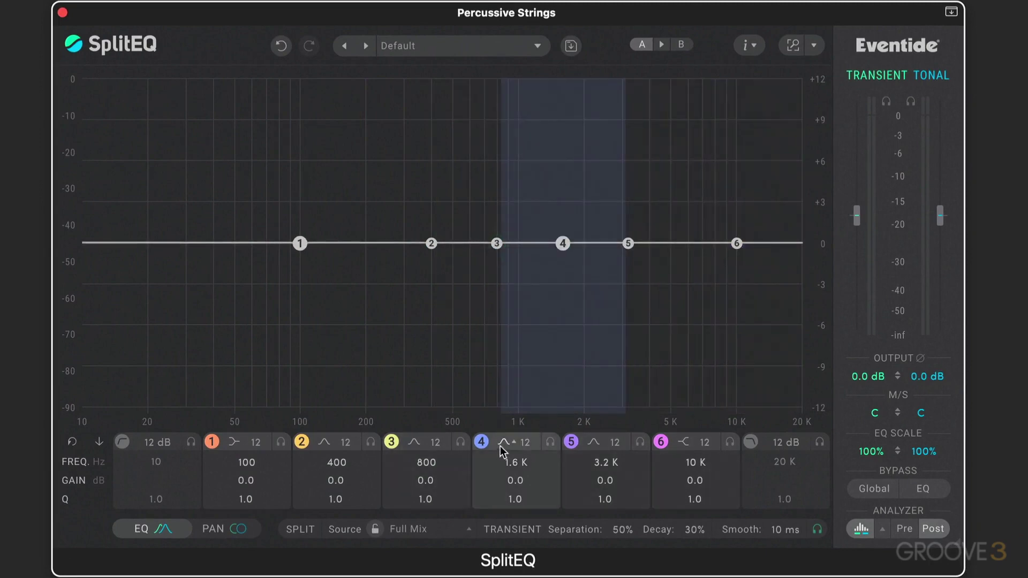
- Leave band 4's filter type unchanged, then drag band 2 down to about 201 Hz and reset its gain to 0 dB
left_click(502, 442)
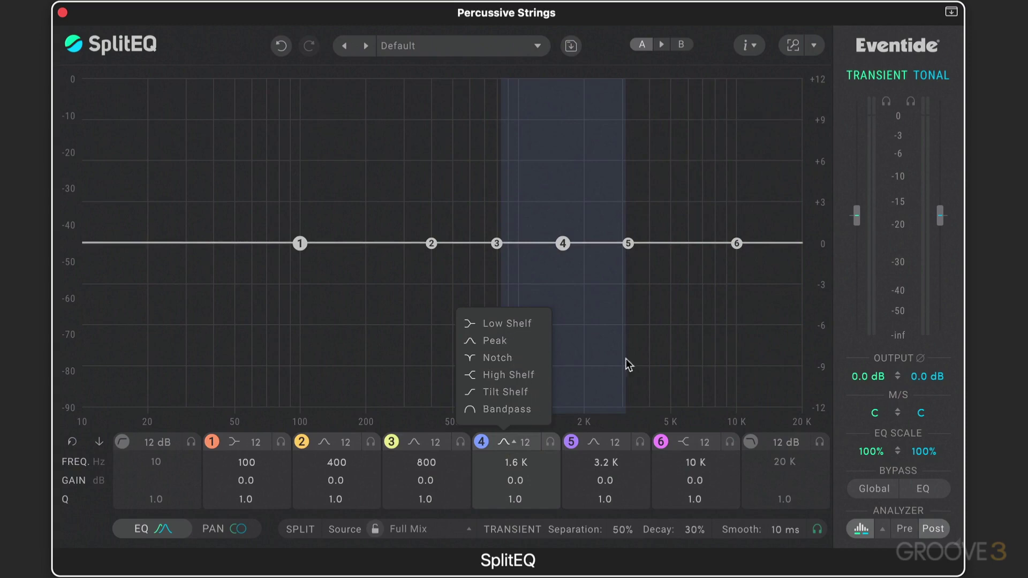
left_click(641, 348)
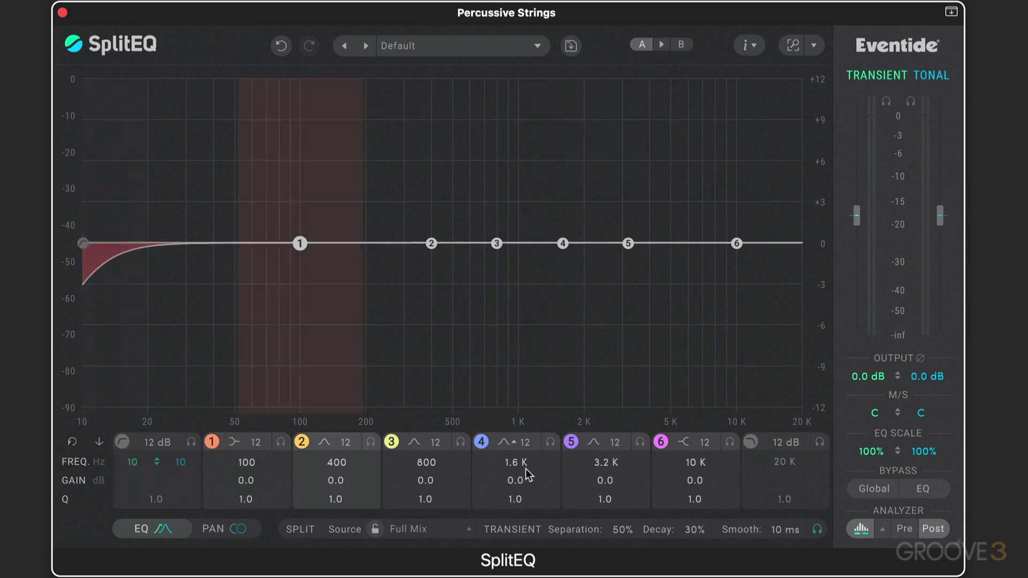
left_click_drag(431, 243, 422, 216)
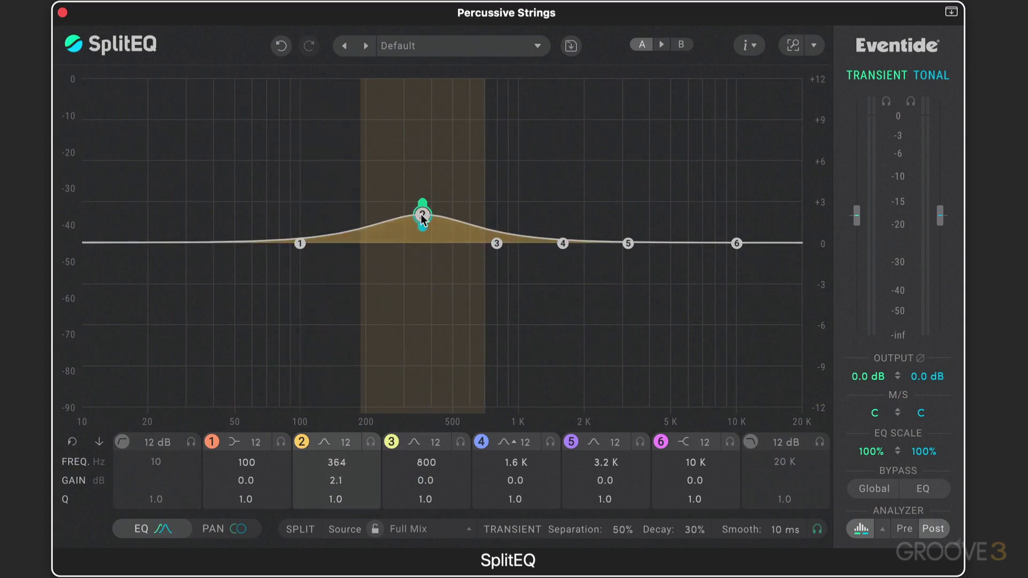
left_click_drag(422, 217, 367, 184)
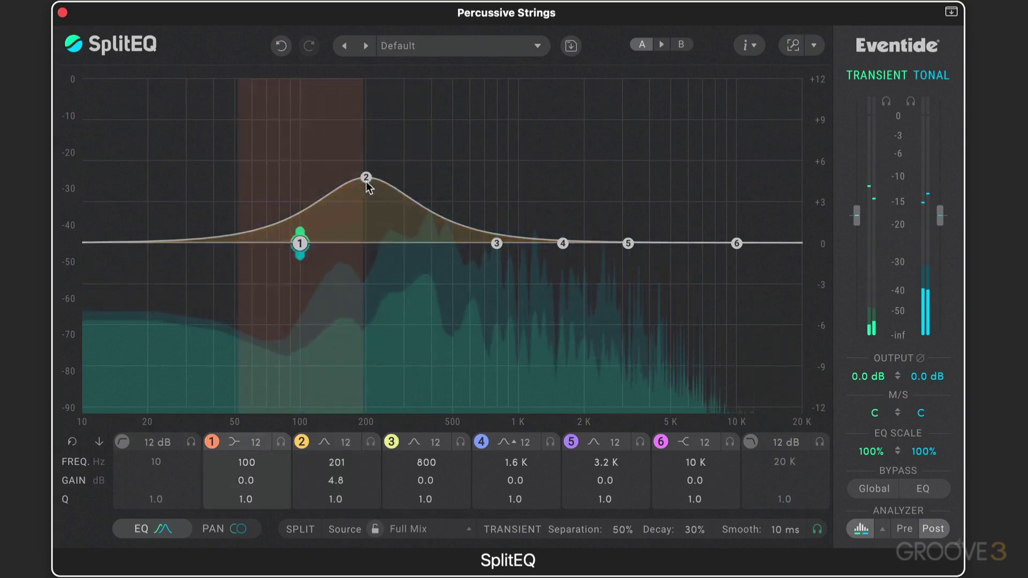
left_click(366, 178)
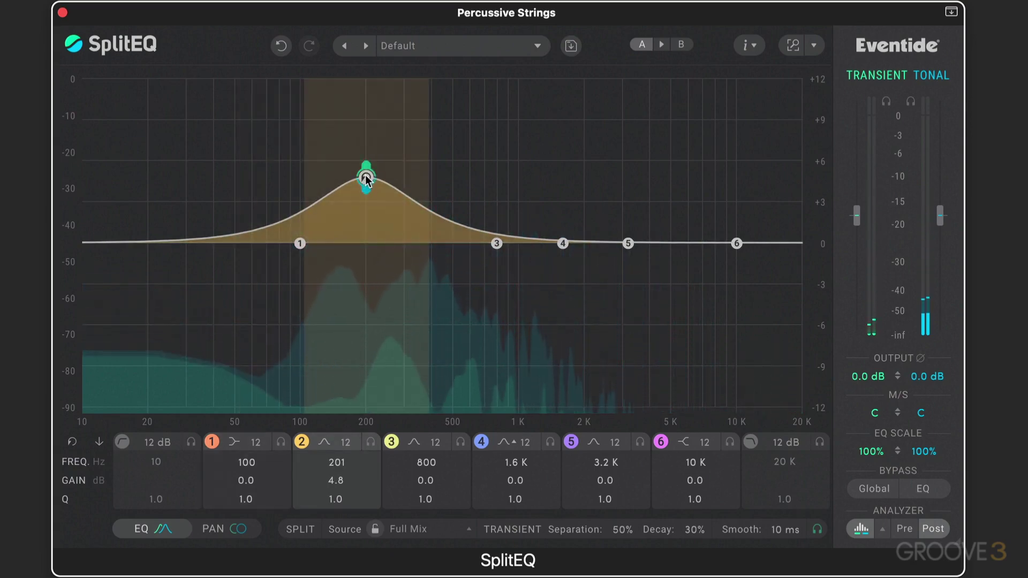
double_click(366, 179)
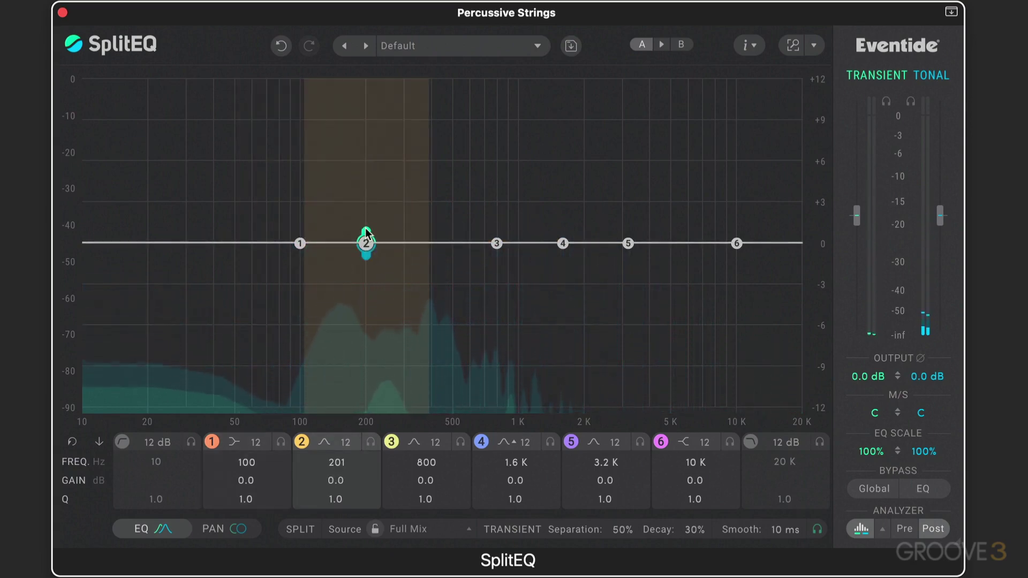
- Split band 2 into an 11 dB transient boost near 385 Hz and a -11.7 dB tonal cut
left_click_drag(366, 231, 369, 197)
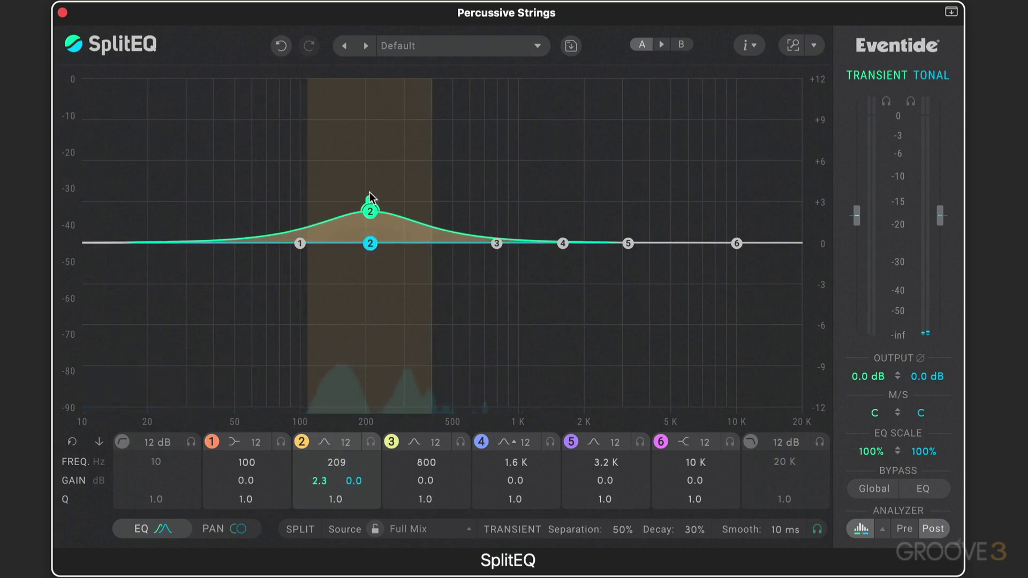
left_click_drag(370, 243, 369, 261)
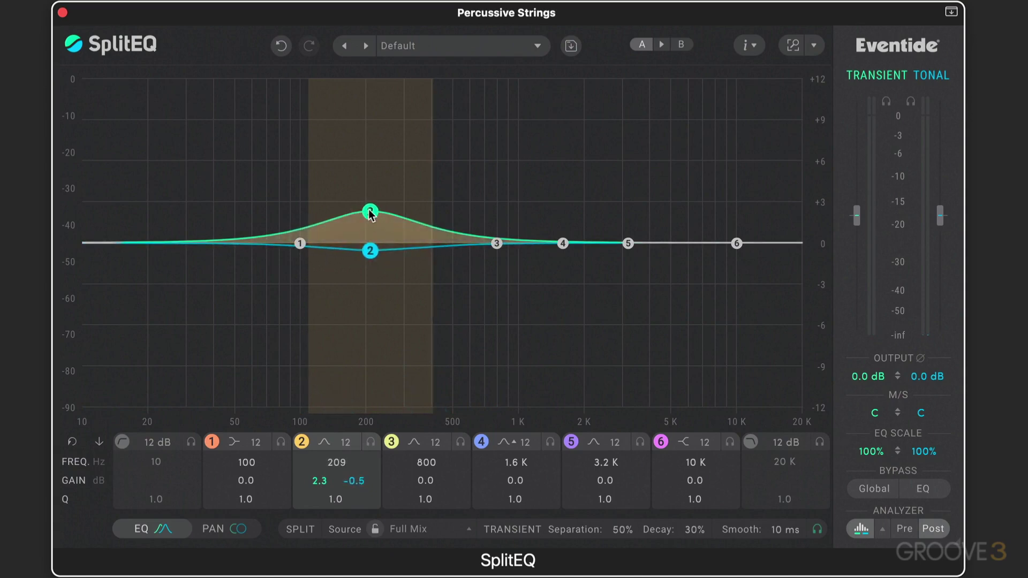
left_click_drag(377, 215, 426, 105)
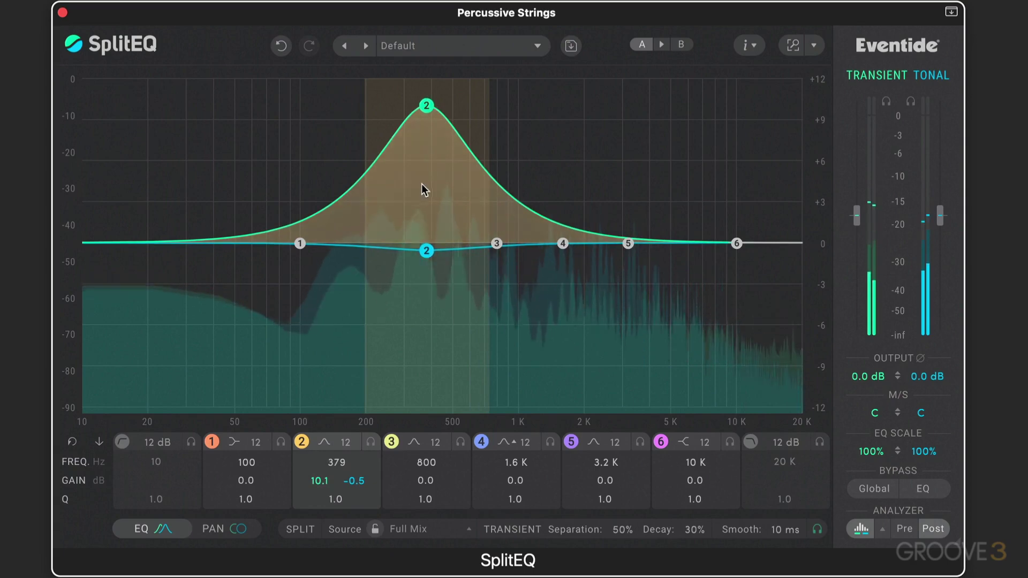
left_click_drag(427, 258, 421, 412)
mouse_move(419, 105)
left_mouse_down()
mouse_move(353, 86)
mouse_move(428, 94)
left_mouse_up()
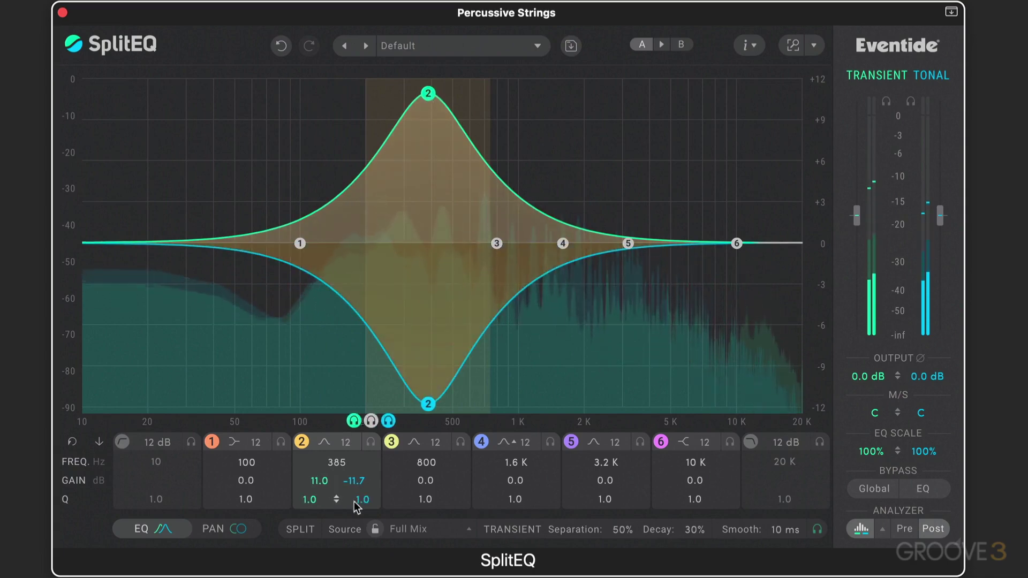
left_click_drag(363, 500, 364, 522)
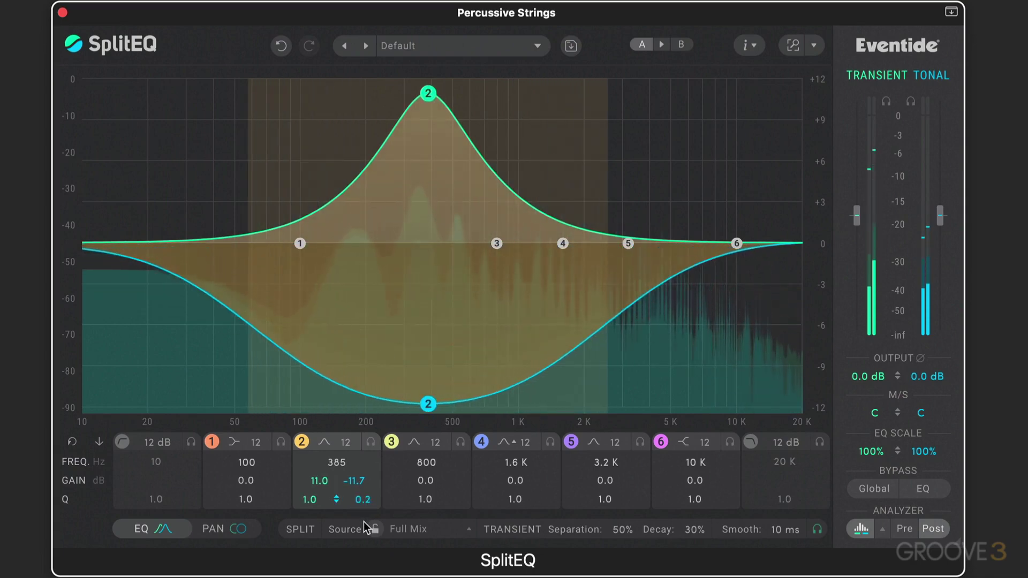
left_click_drag(364, 519, 366, 499)
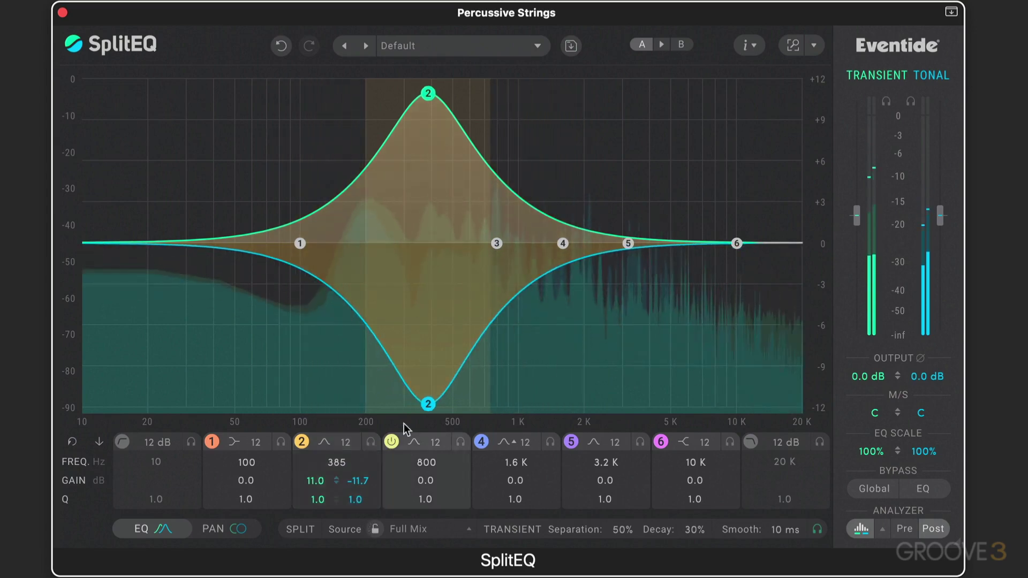
- Flip band 2 to a transient cut and tonal boost, then reset both to flat at 399 Hz
left_click_drag(428, 404, 435, 153)
left_click_drag(427, 94, 425, 412)
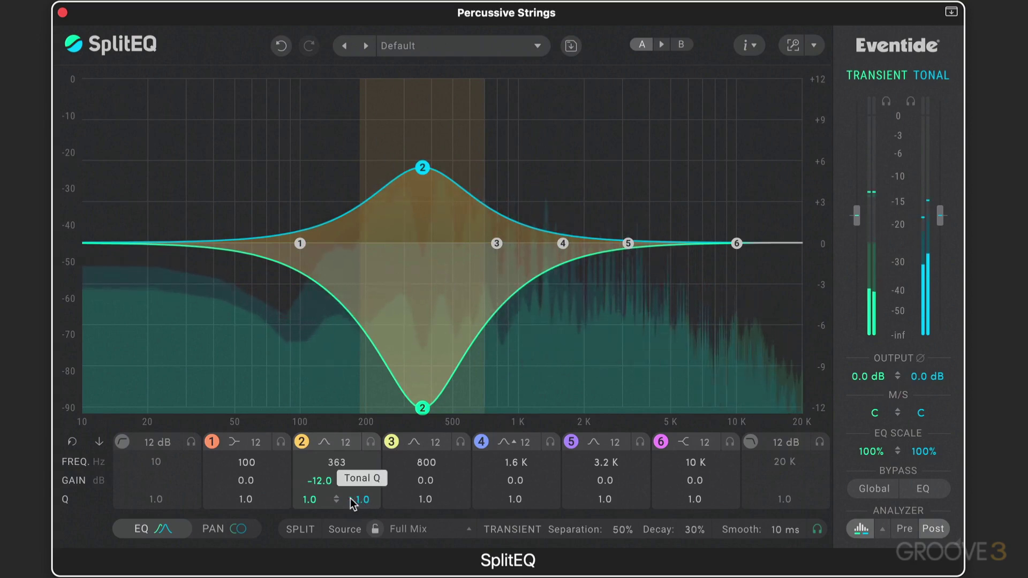
left_click_drag(313, 503, 307, 531)
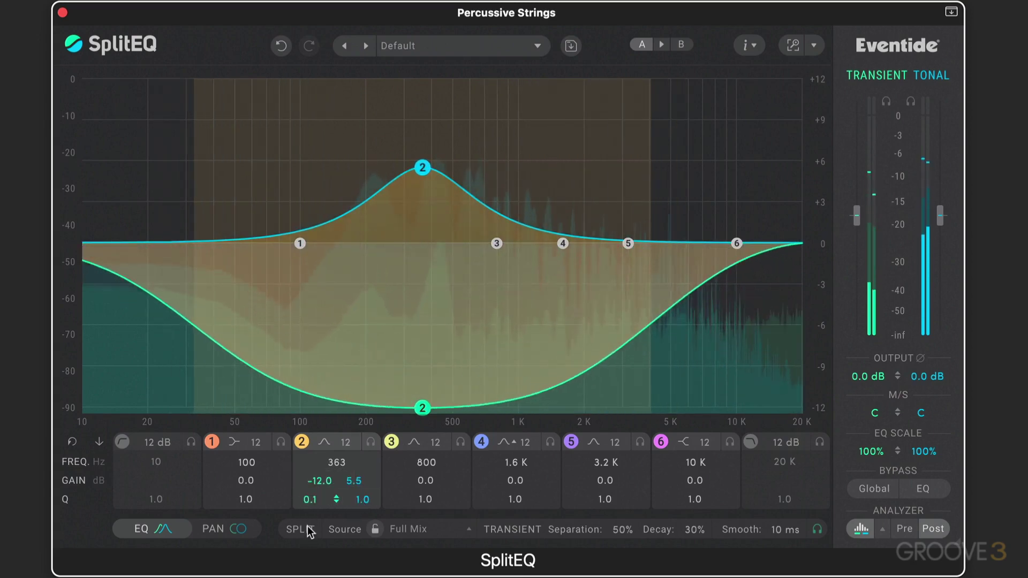
left_click_drag(422, 168, 439, 116)
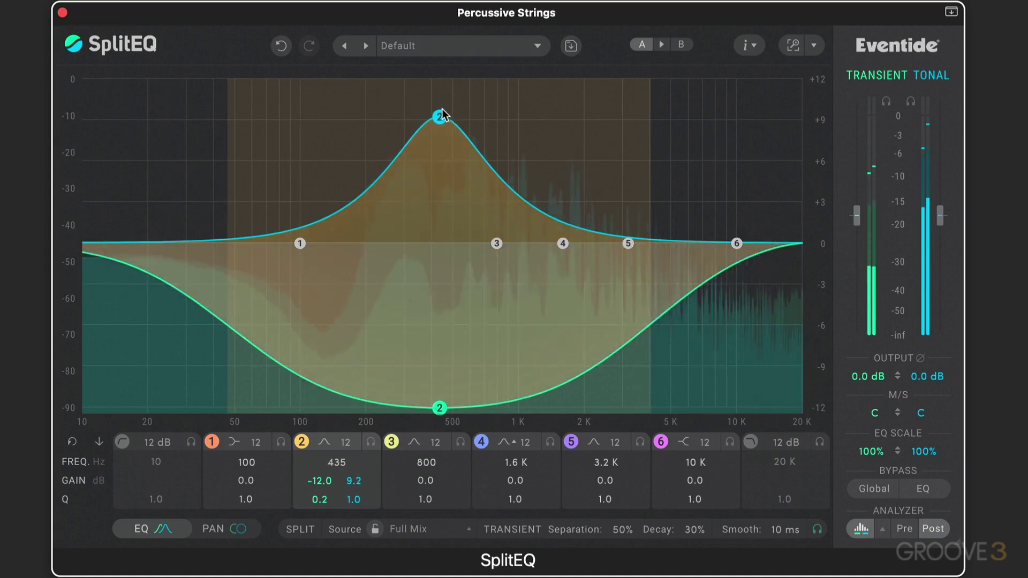
left_click_drag(440, 167, 431, 207)
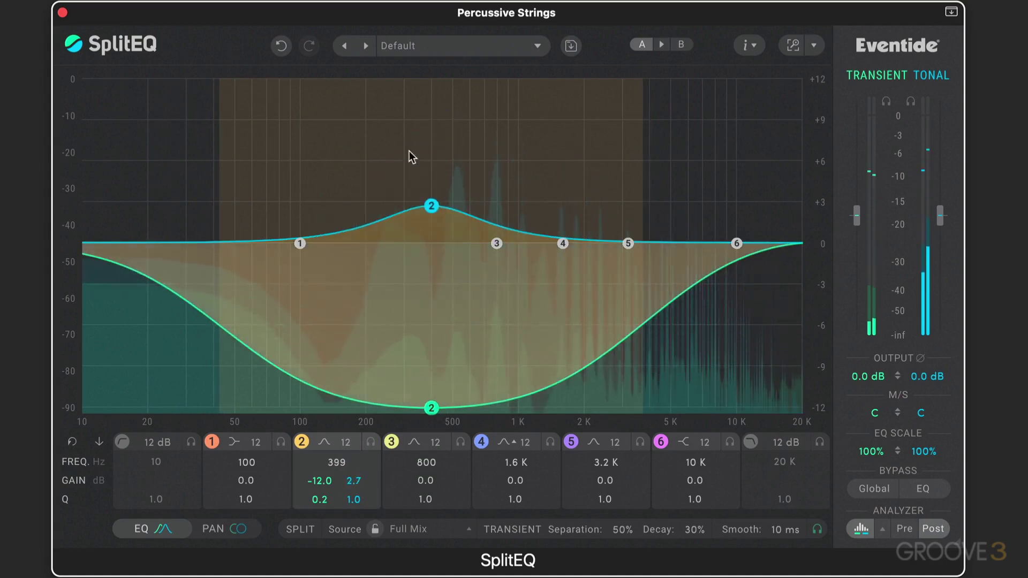
double_click(432, 206)
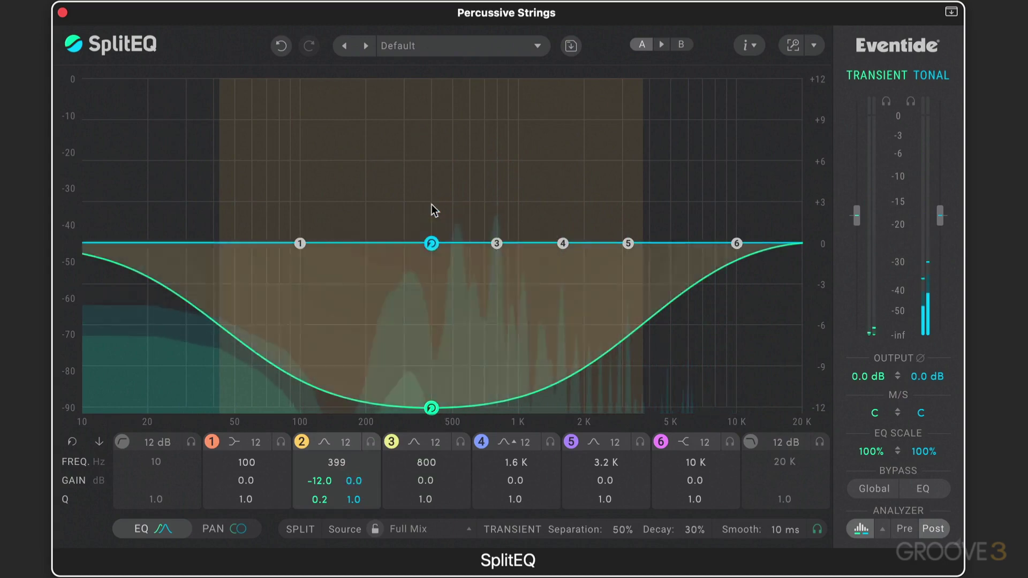
double_click(431, 408)
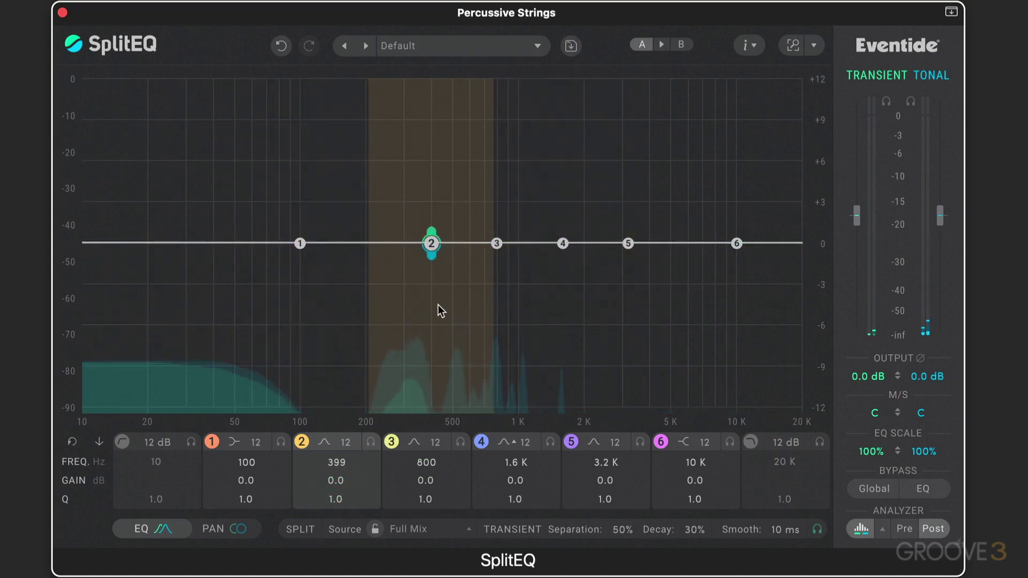
- Select band 3, boost its transients near 770 Hz and cut its tonal part to -5.1 dB
key("Tab")
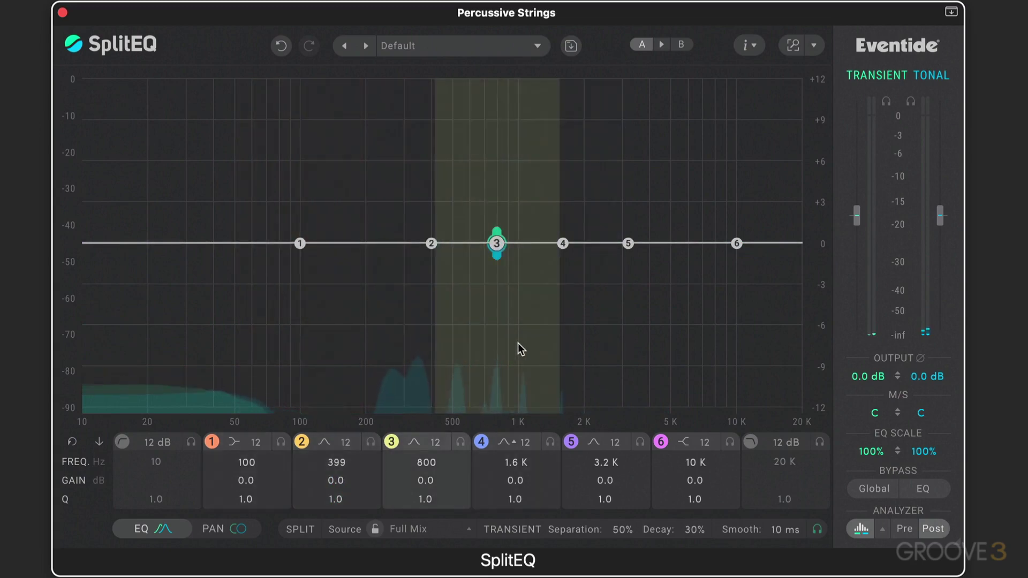
key("Tab")
left_click_drag(496, 231, 497, 182)
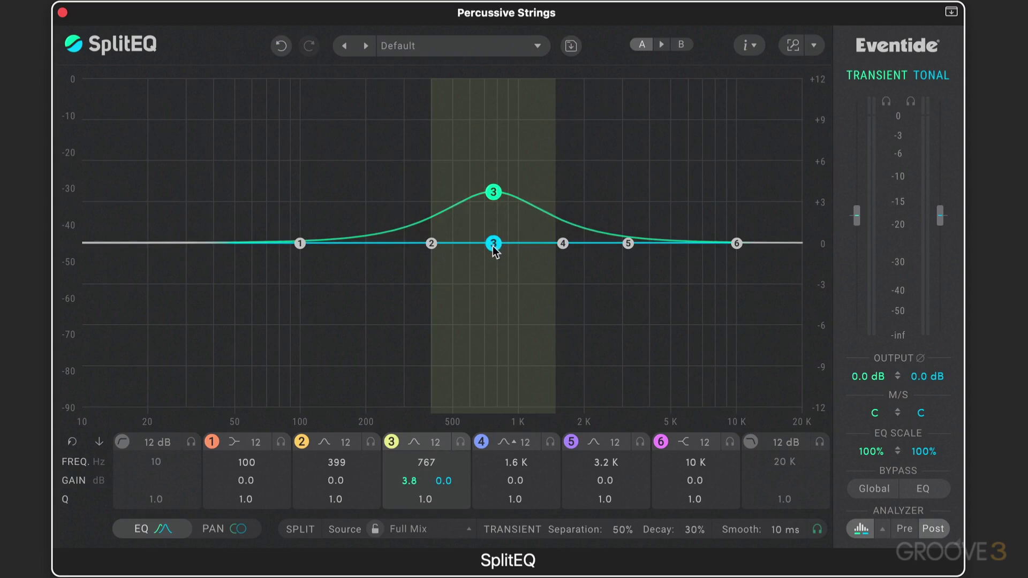
left_click_drag(492, 246, 489, 287)
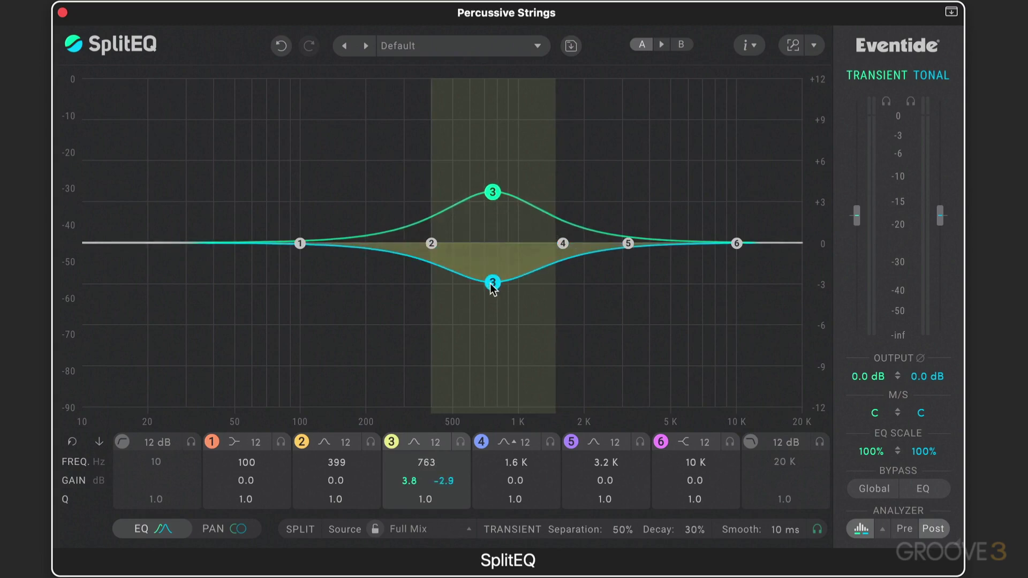
left_click_drag(493, 286, 496, 316)
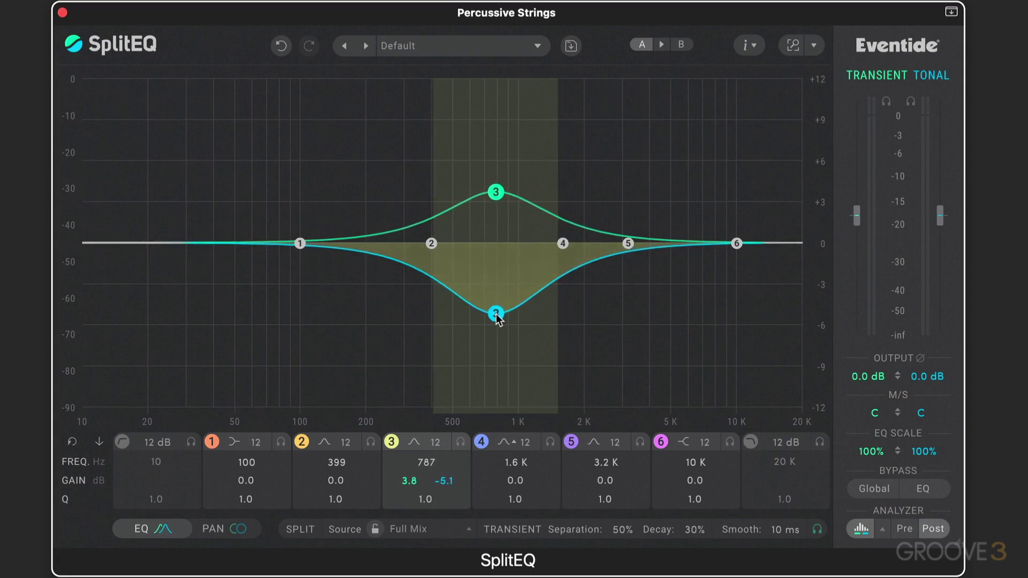
- Link, re-split and rejoin band 3's gains, then reset it to 0 dB at 787 Hz
left_click(496, 316)
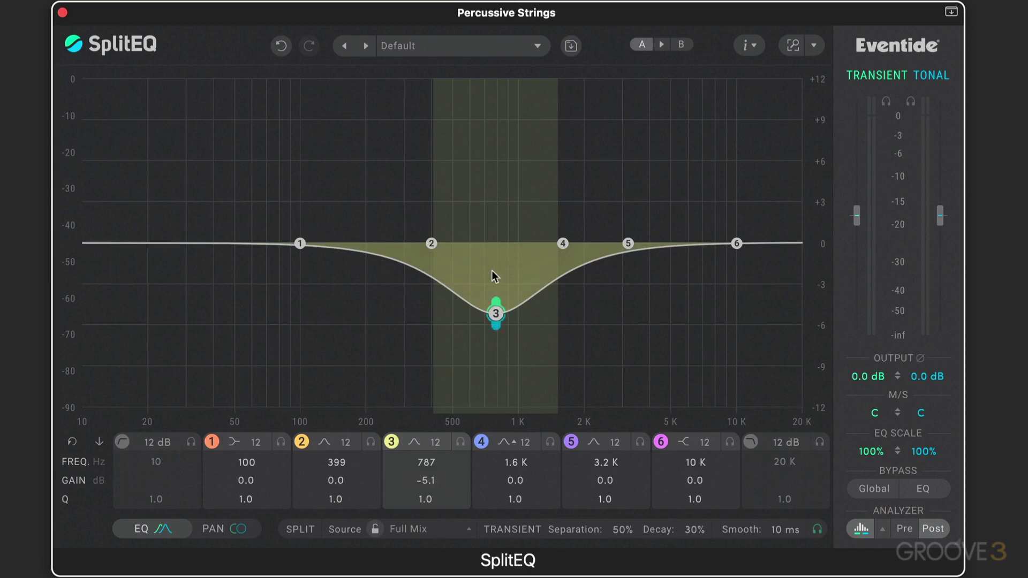
left_click_drag(496, 302, 503, 130)
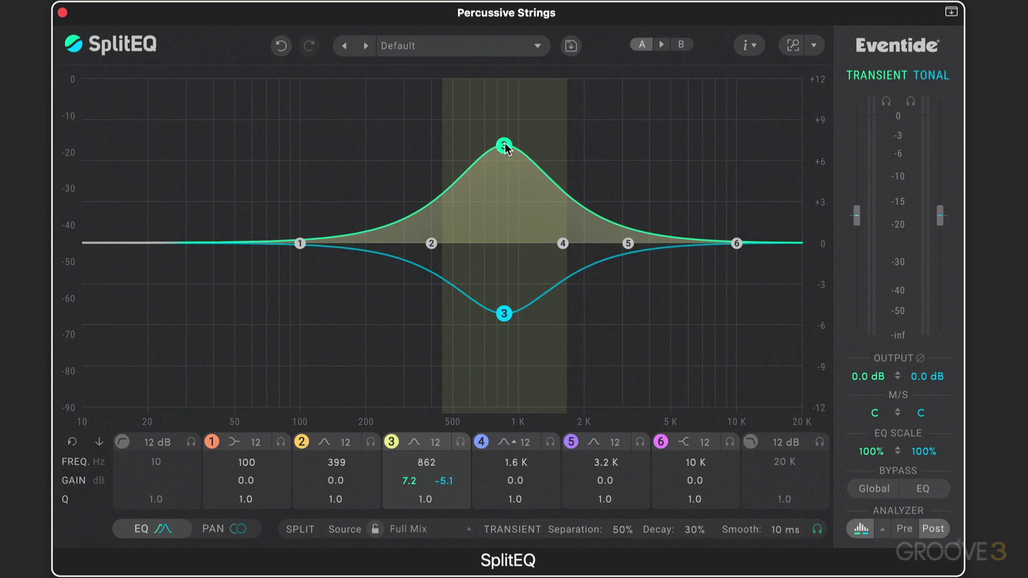
left_click(506, 150)
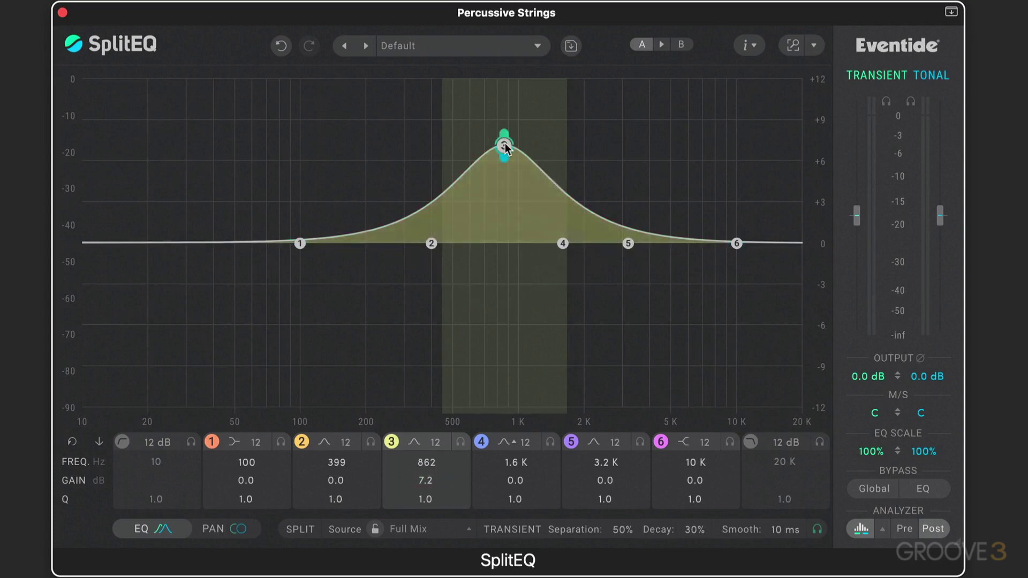
left_click_drag(504, 140, 497, 222)
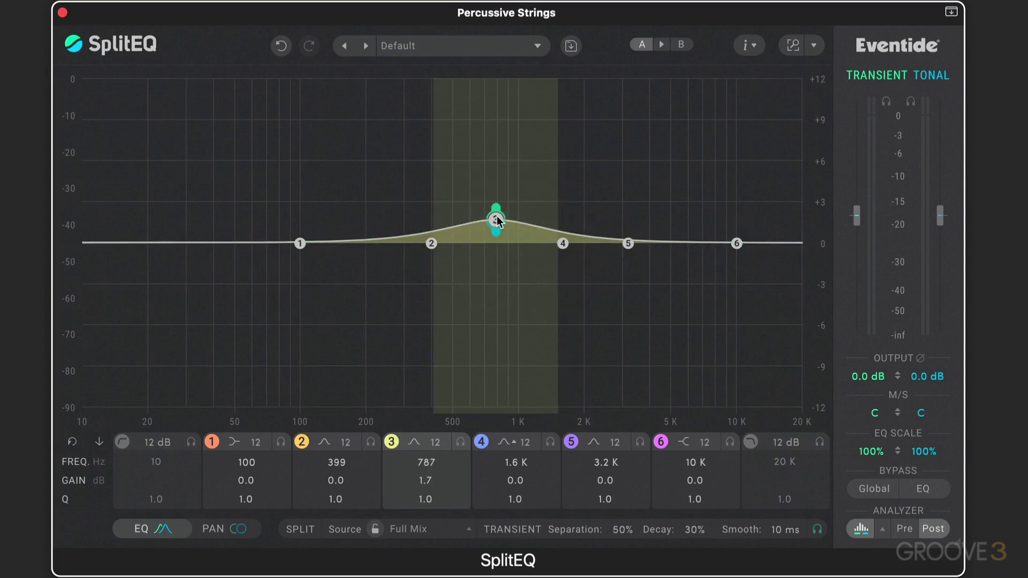
double_click(502, 220)
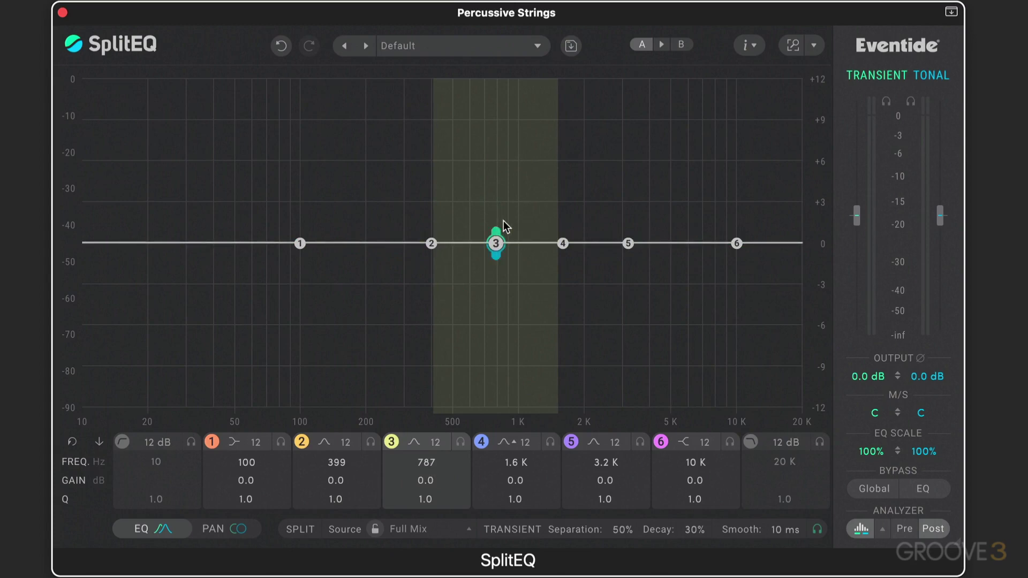
- Raise band 3's transient gain to 3.4 dB, adjust its Q, and move it near 799 Hz
mouse_move(498, 231)
left_mouse_down()
mouse_move(494, 185)
mouse_move(489, 221)
left_mouse_up()
scroll(496, 217, "up", 8)
scroll(489, 155, "down", 4)
scroll(489, 195, "up", 5)
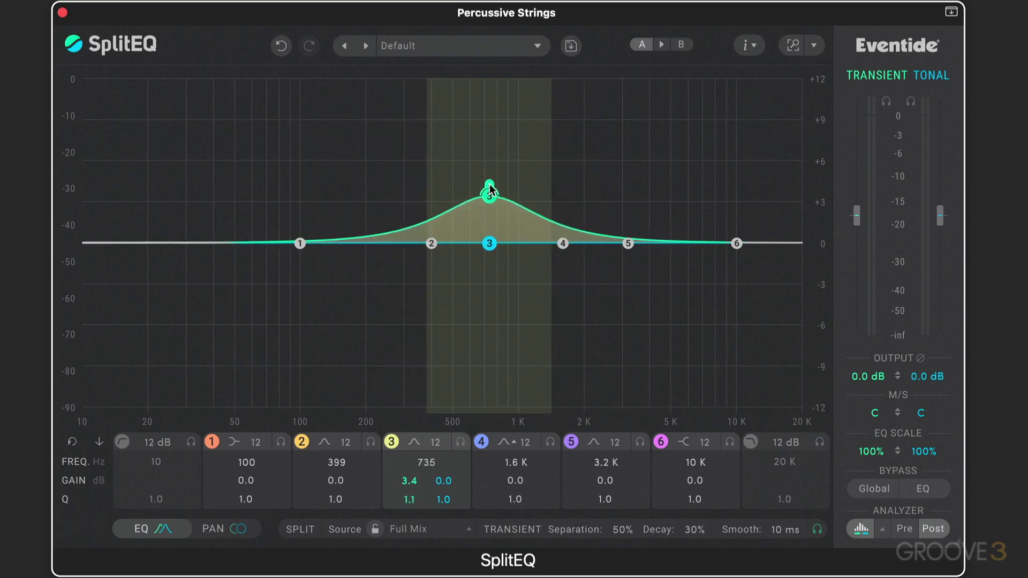
scroll(490, 196, "down", 8)
left_click_drag(492, 196, 509, 167)
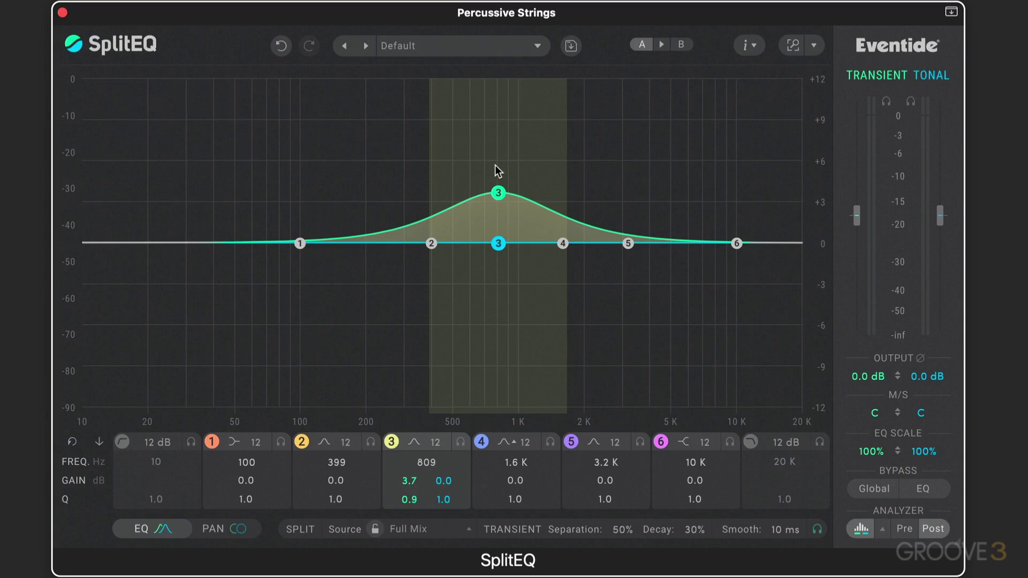
- With playback running, move band 3 to 193 Hz with +5.5 dB transients and a -6.4 dB tonal cut
key("space")
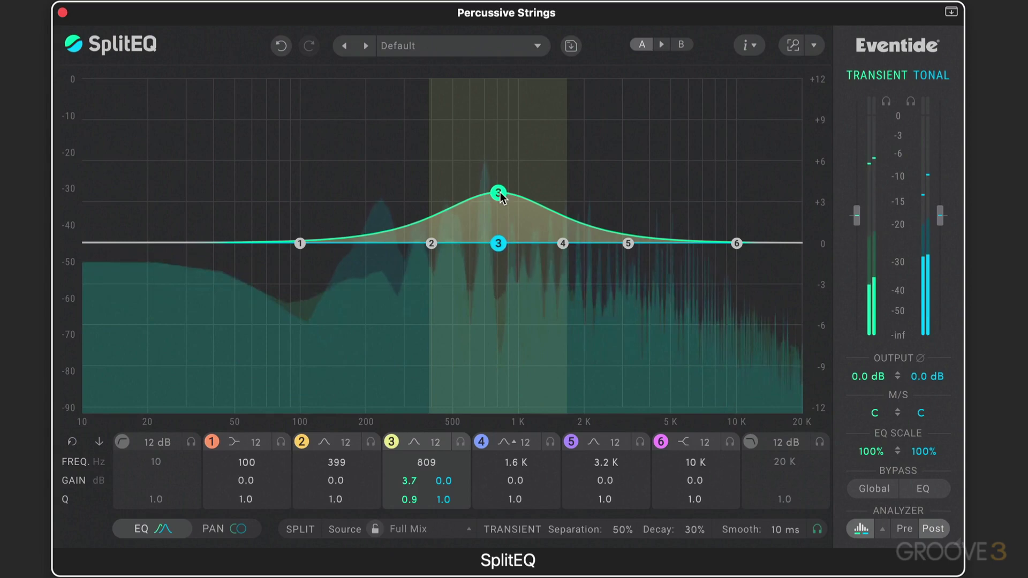
mouse_move(503, 195)
left_mouse_down()
mouse_move(350, 164)
mouse_move(560, 171)
mouse_move(486, 167)
left_mouse_up()
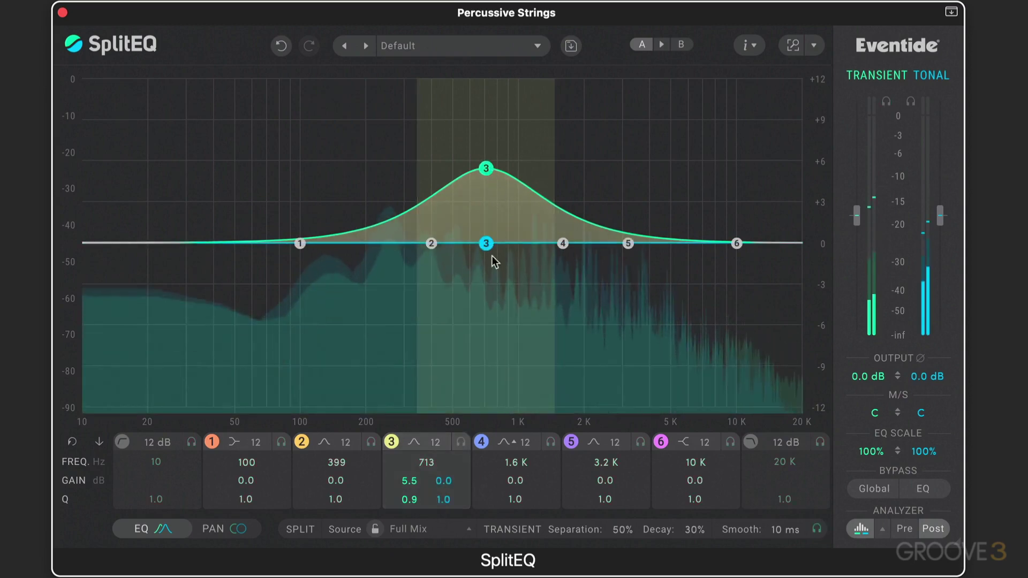
mouse_move(486, 245)
left_mouse_down()
mouse_move(476, 290)
mouse_move(407, 335)
mouse_move(352, 335)
mouse_move(363, 333)
left_mouse_up()
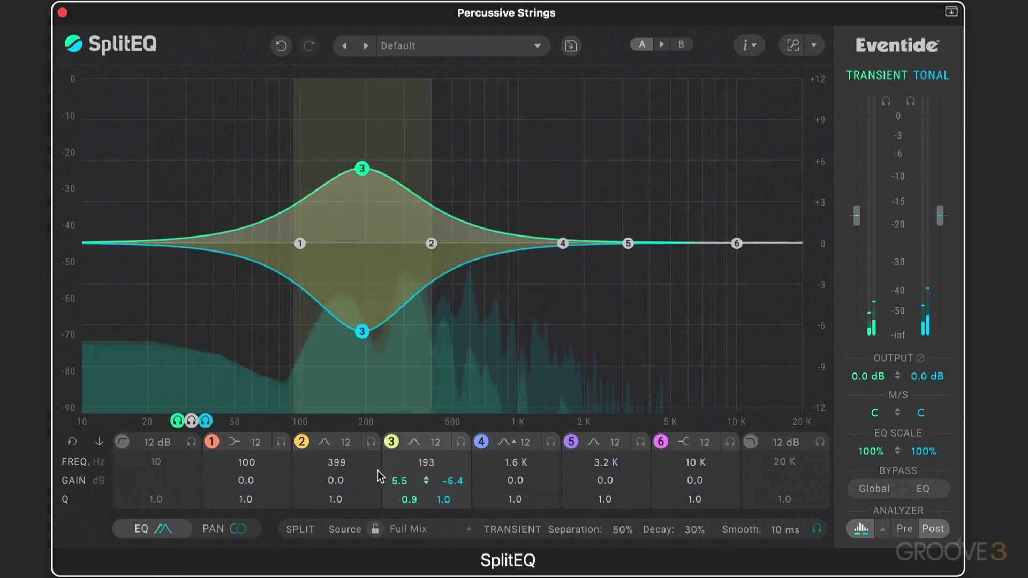
- Enter 500 Hz as band 2's frequency
left_click(326, 462)
double_click(333, 461)
type("500")
key("Return")
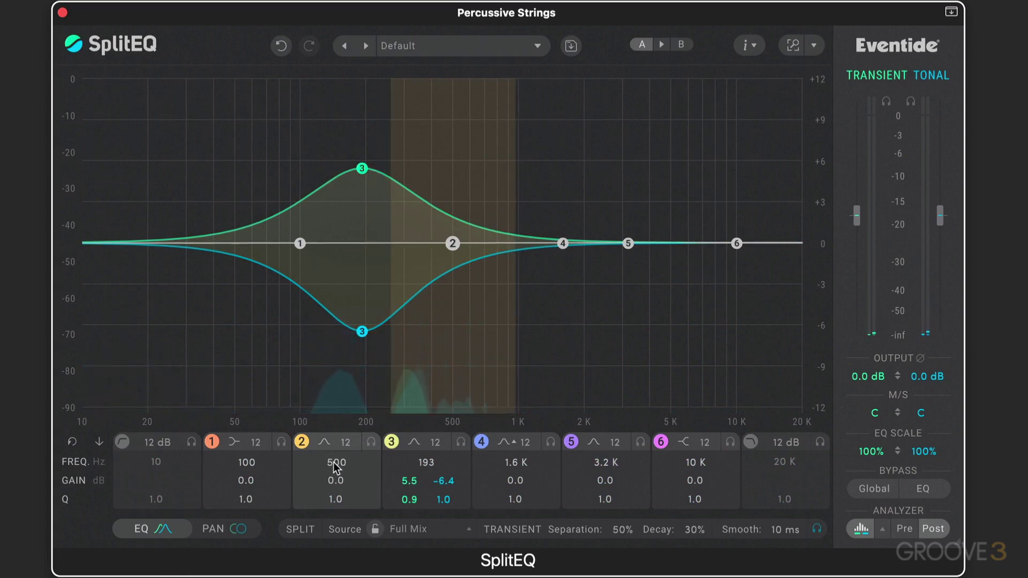
- Bring band 2 to 400 Hz and band 3 to 800 Hz, with transients +4.0 dB and tonal -7.9 dB
scroll(340, 463, "down", 2)
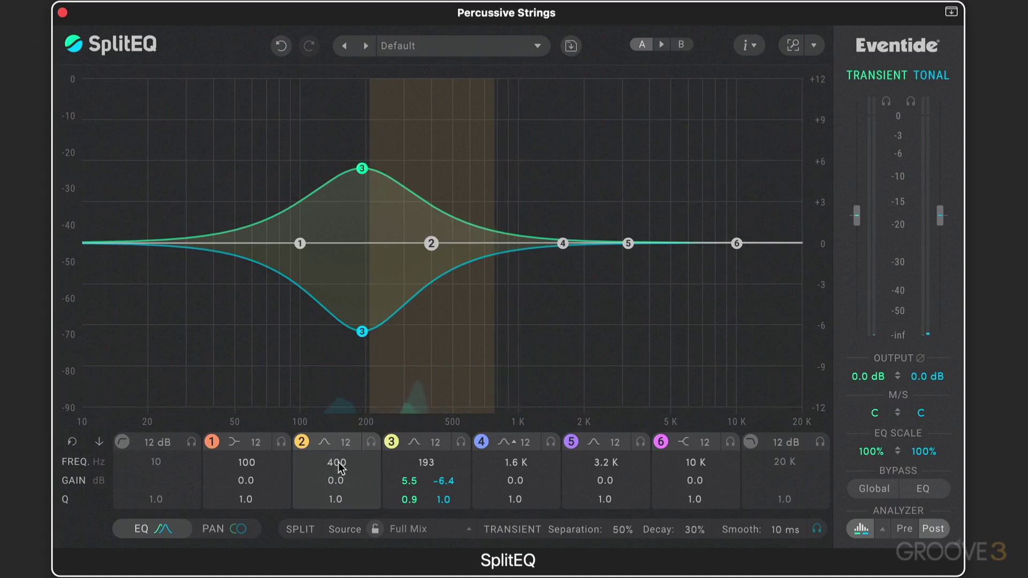
scroll(430, 465, "up", 10)
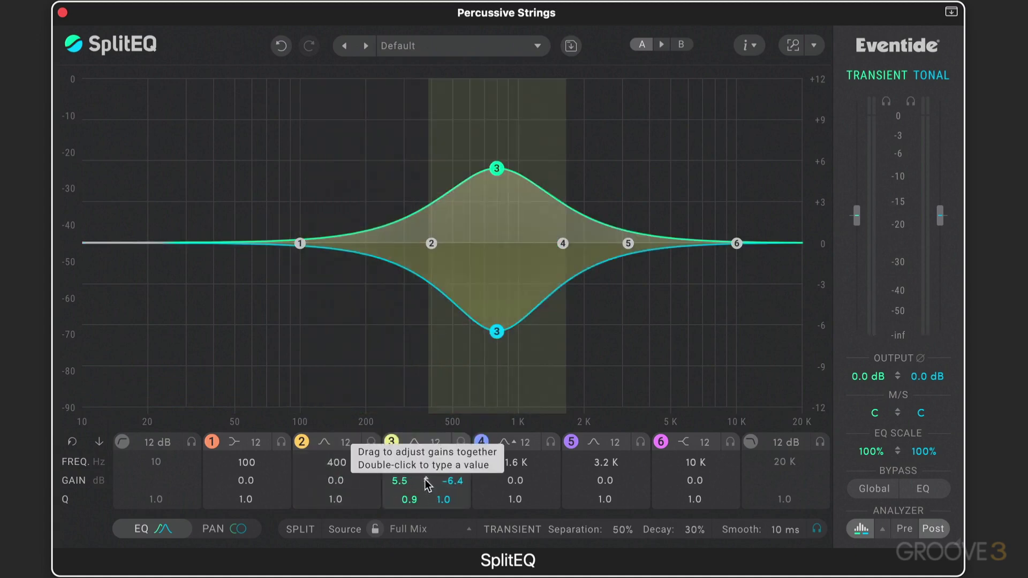
mouse_move(425, 480)
left_mouse_down()
mouse_move(426, 463)
mouse_move(423, 494)
mouse_move(425, 483)
left_mouse_up()
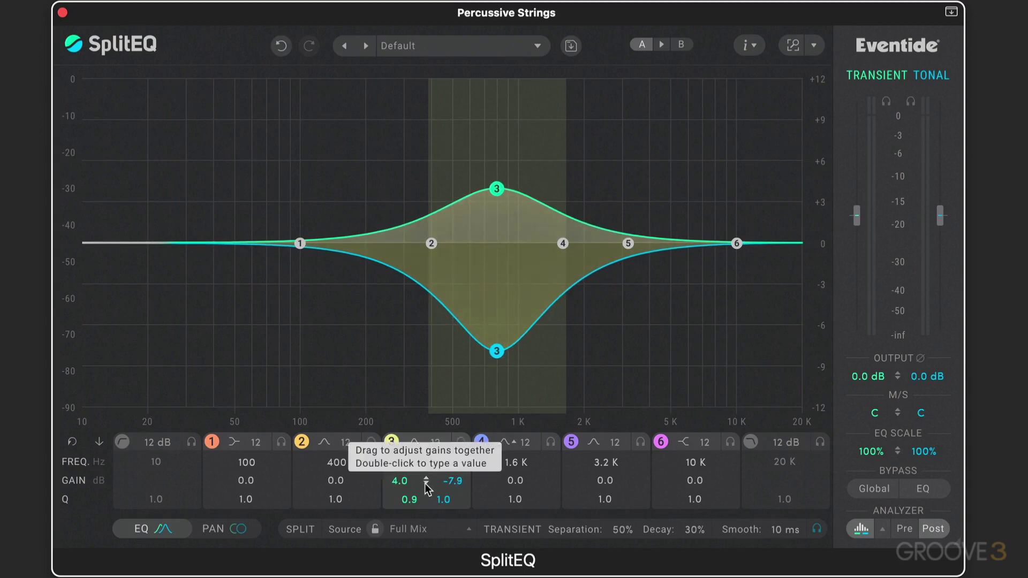
- Drag band 3's linked gains so transients are cut -8.3 dB and tonal boosted +8.5 dB
left_click_drag(427, 483, 430, 421)
left_click_drag(421, 489, 442, 455)
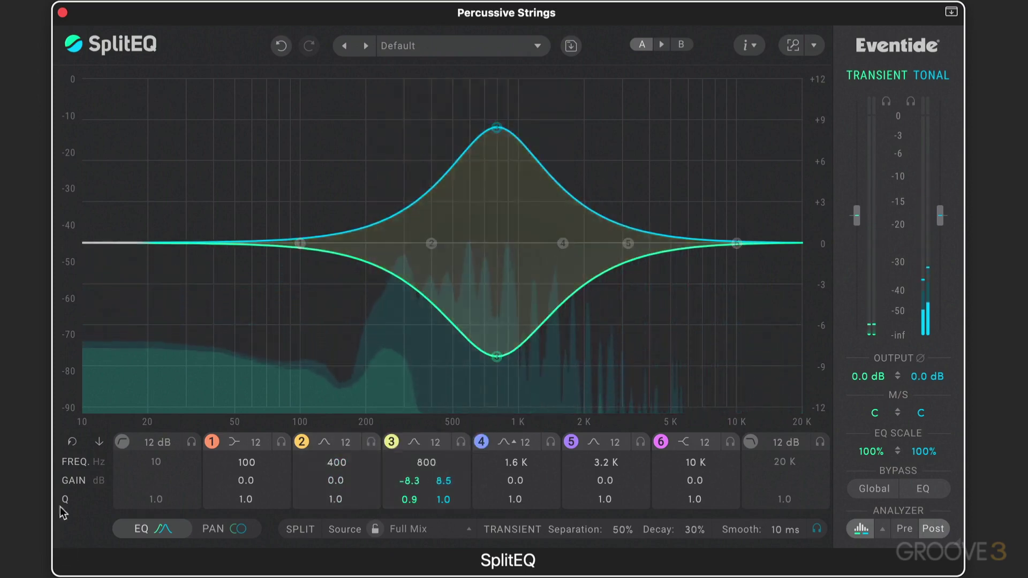
- Reset all bands to flat 0 dB with Q 1.0, then hide and re-show the Gain/Q rows
left_click(73, 443)
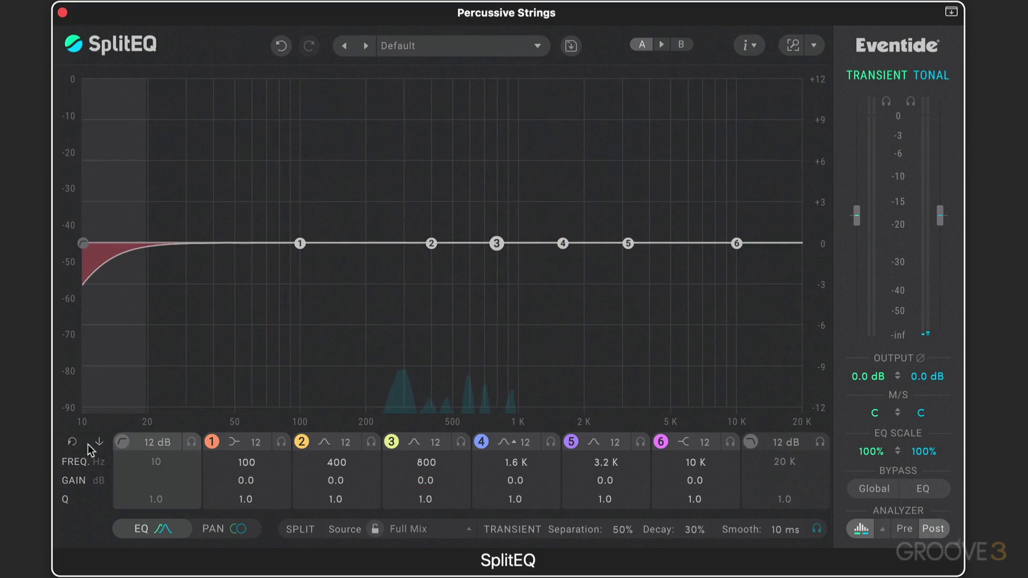
left_click(99, 443)
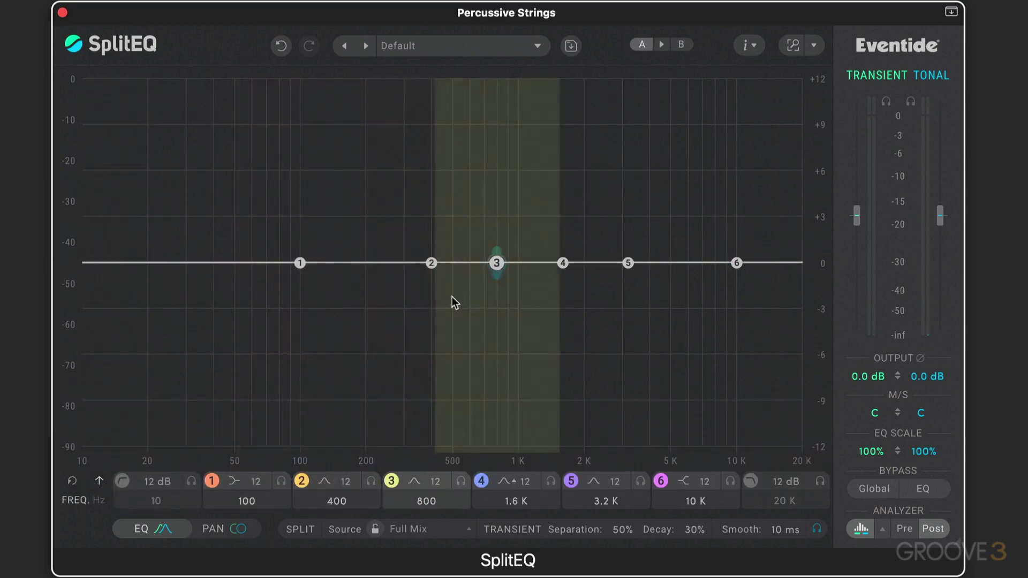
left_click(100, 481)
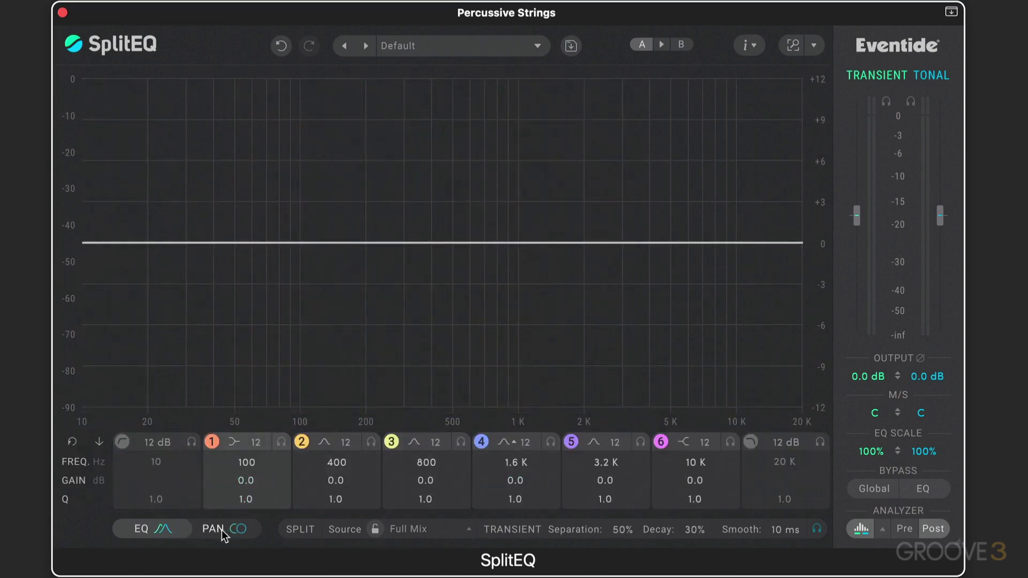
- In the PAN view, set band 2's transients slightly left and tonal slightly right, then return to EQ
left_click(223, 528)
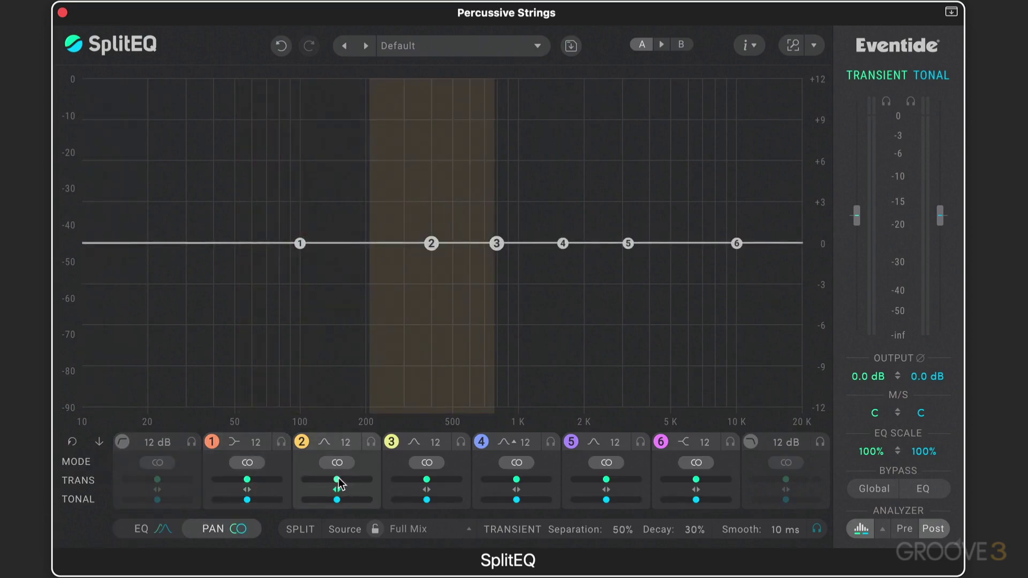
left_click_drag(337, 480, 355, 502)
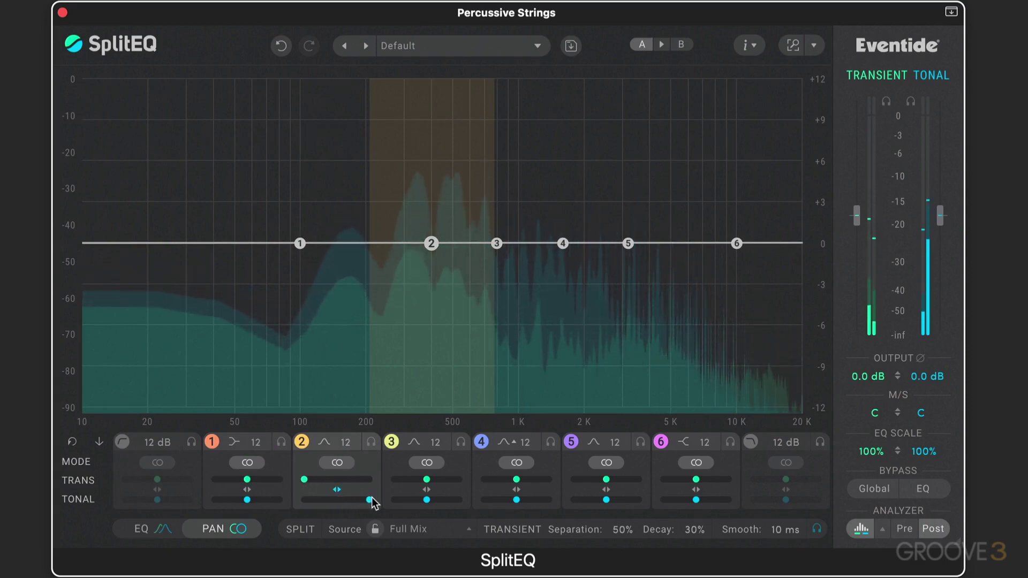
left_click_drag(304, 480, 338, 498)
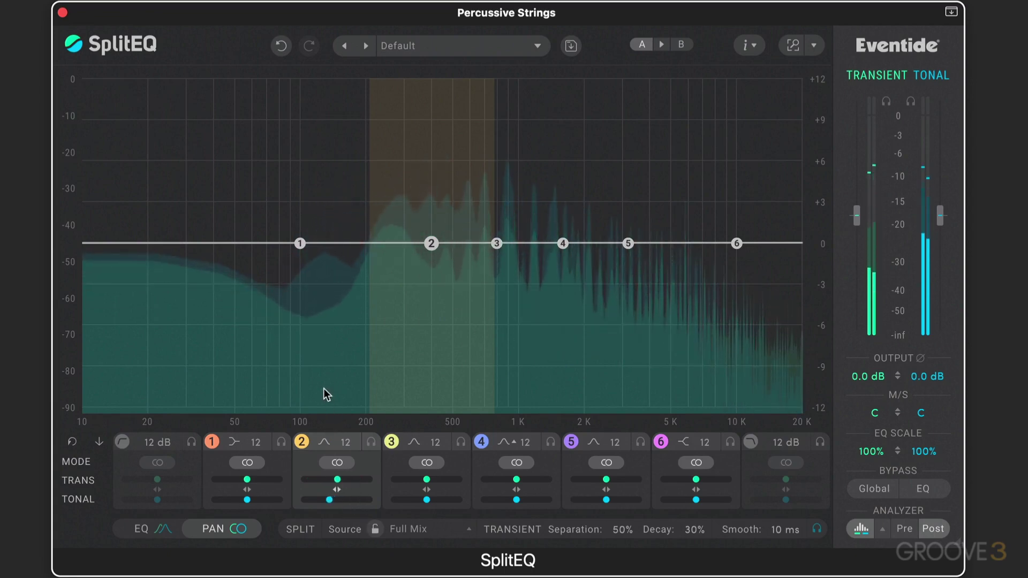
left_click_drag(336, 459, 344, 466)
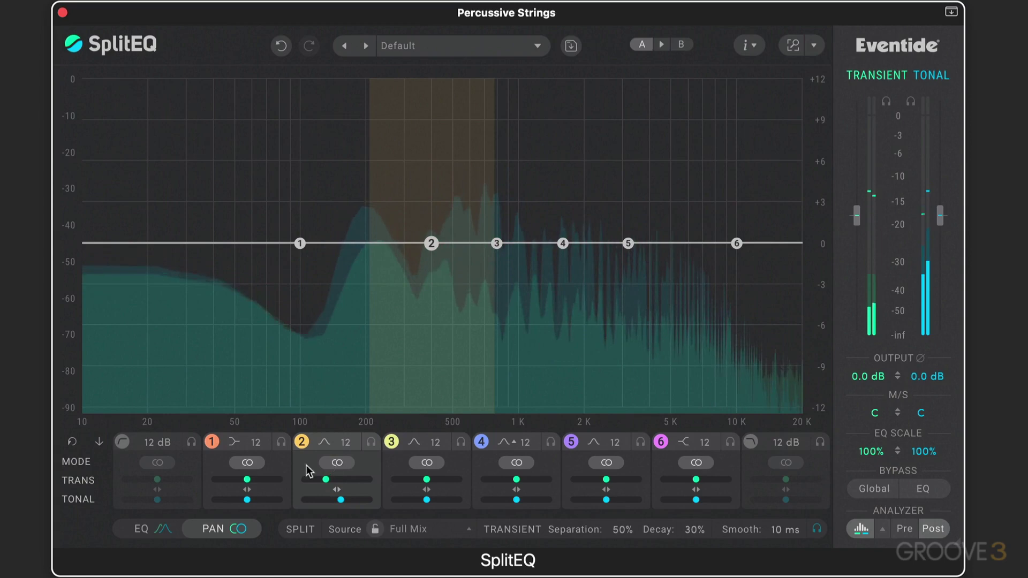
left_click(157, 530)
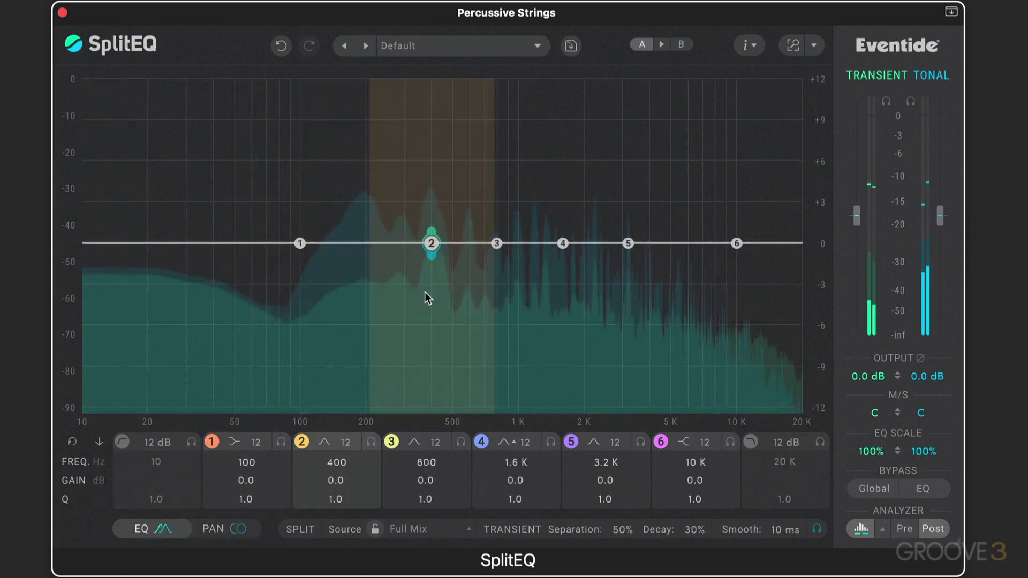
- Give band 2 a 6.1 dB boost at 650 Hz and -6.6 dB tonal cut, then widen its tonal pan almost fully
left_click_drag(430, 236, 482, 134)
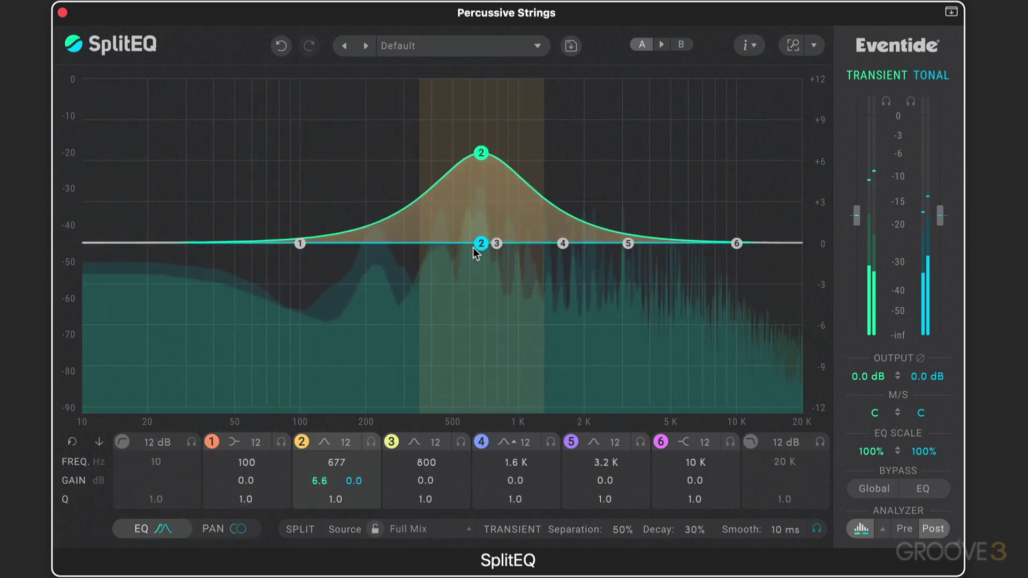
left_click_drag(477, 251, 431, 341)
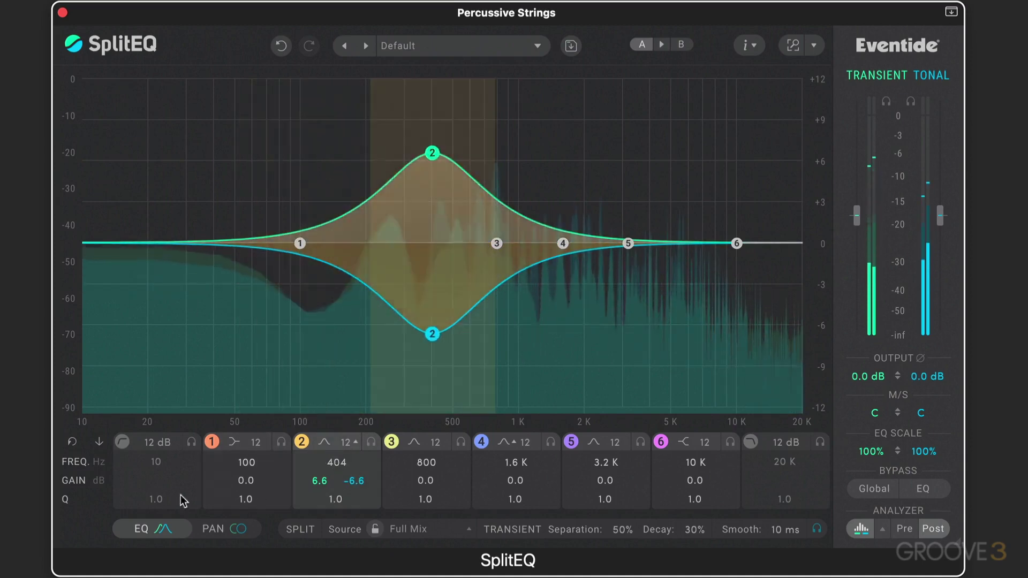
left_click(225, 530)
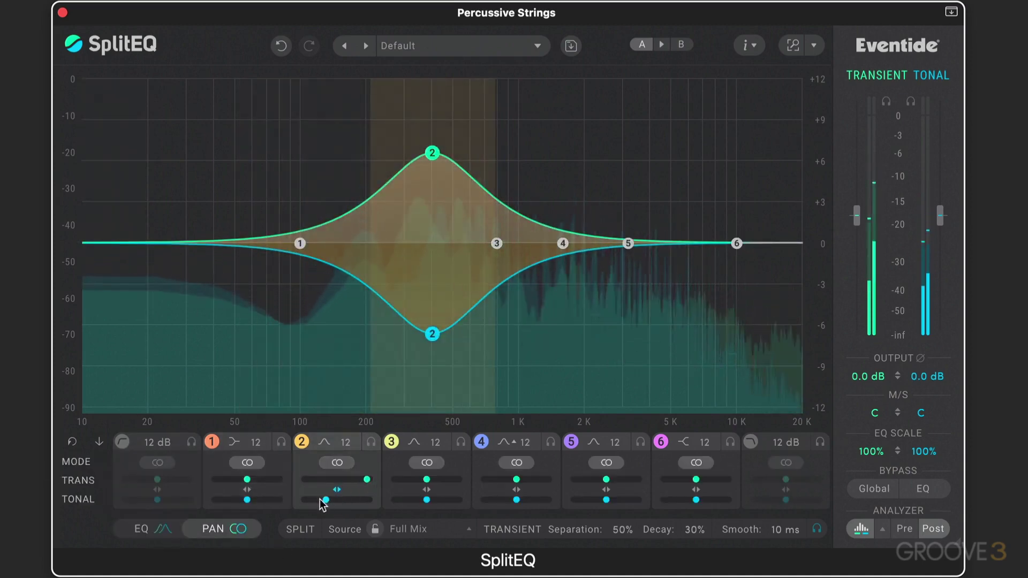
left_click_drag(321, 499, 314, 500)
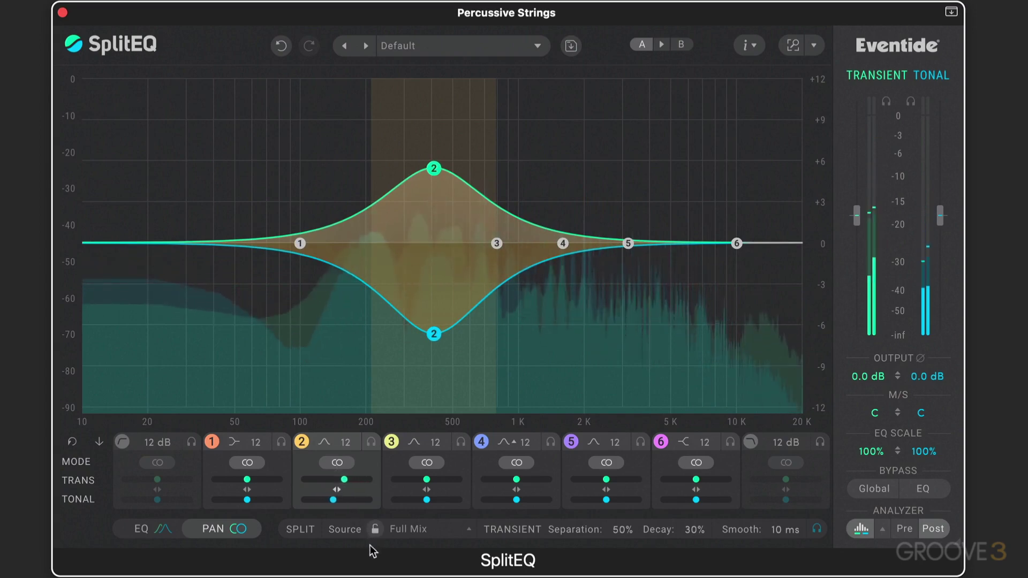
left_click_drag(337, 489, 345, 489)
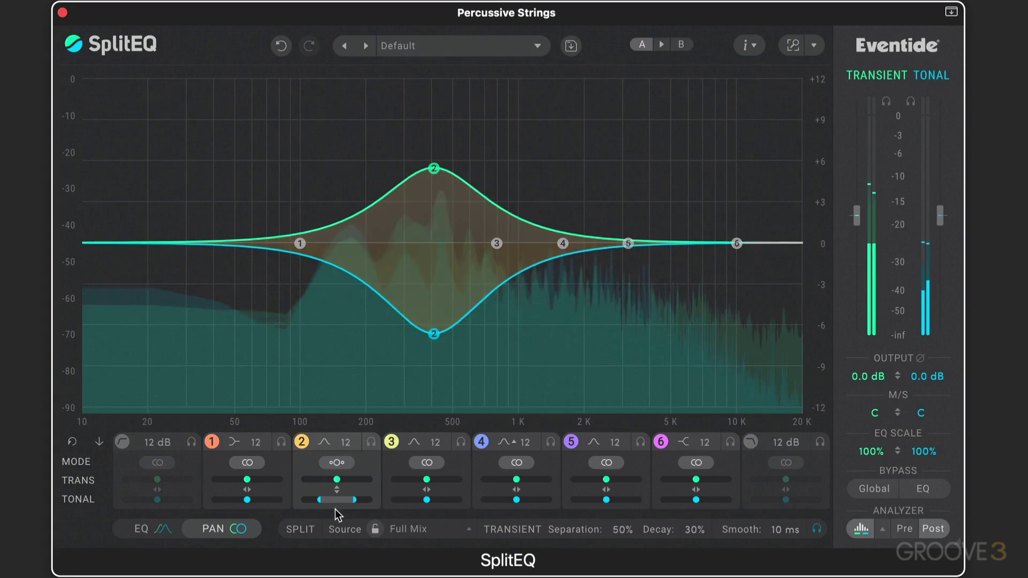
left_click_drag(336, 500, 336, 465)
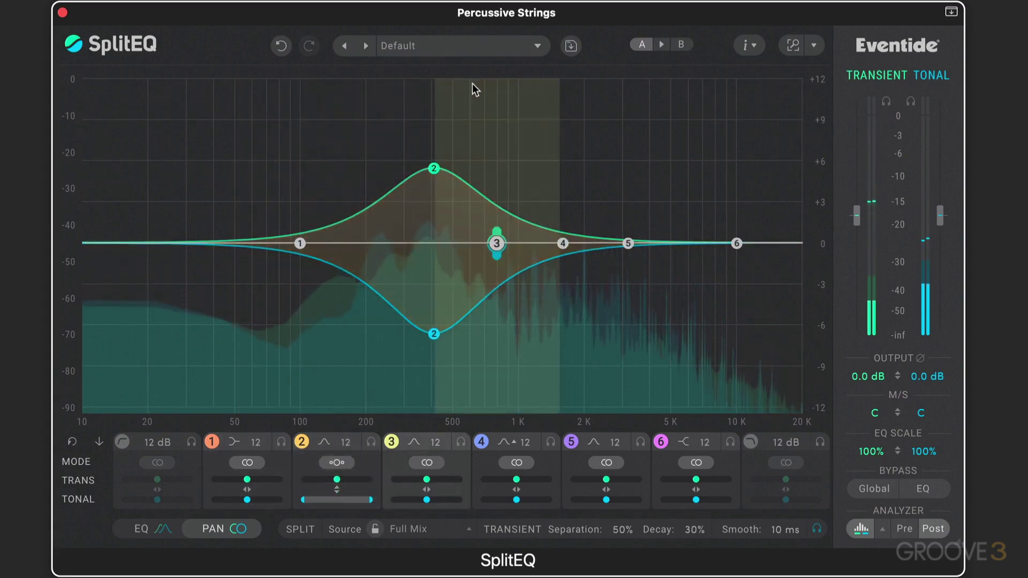
- Compare by toggling the global bypass on and off, then bypassing only the EQ
left_click(875, 488)
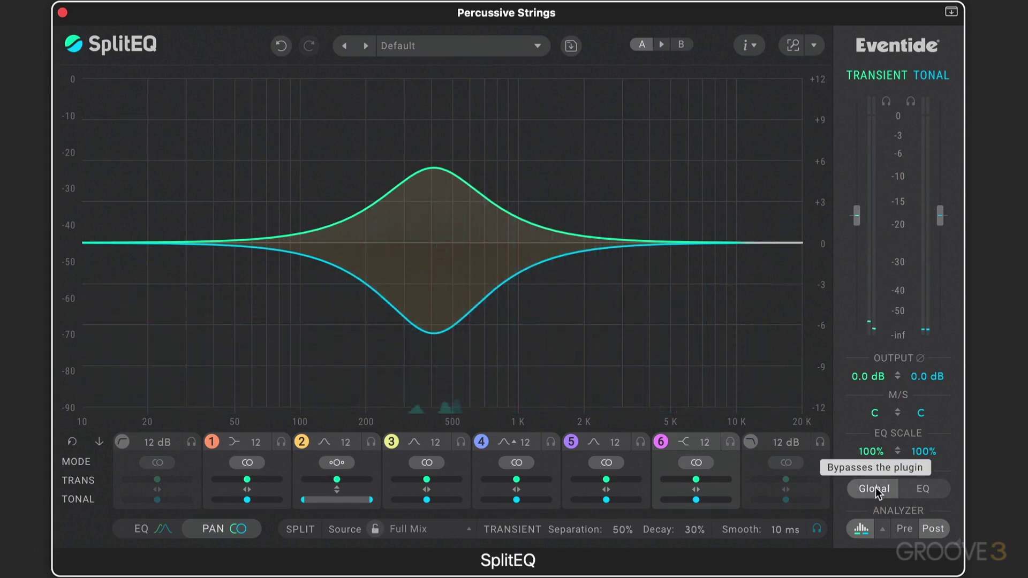
left_click(874, 488)
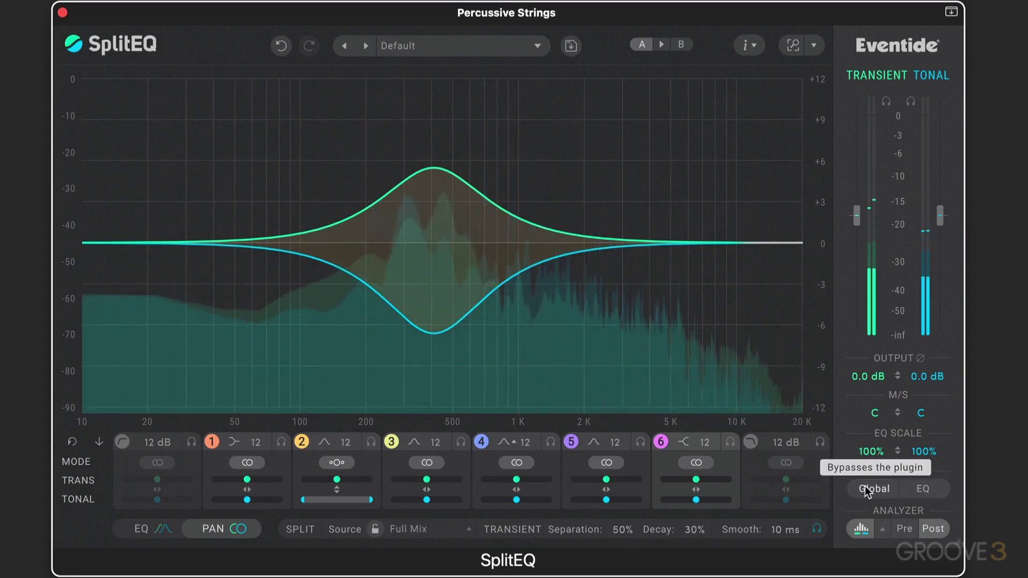
left_click(924, 488)
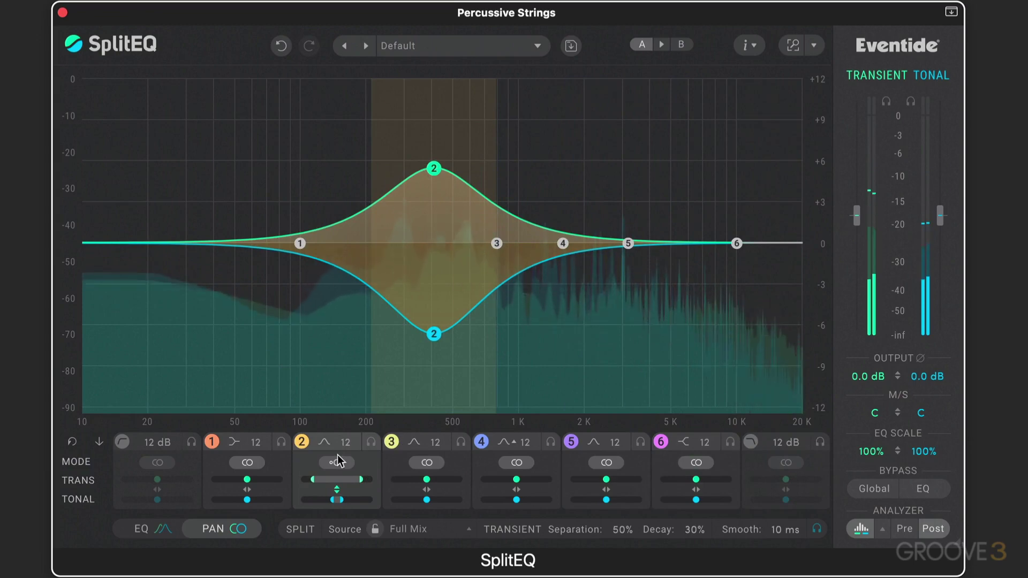
- Narrow band 2's transient pan width, bring its tonal width to match, and check band 3's filter types
left_click_drag(338, 461, 337, 467)
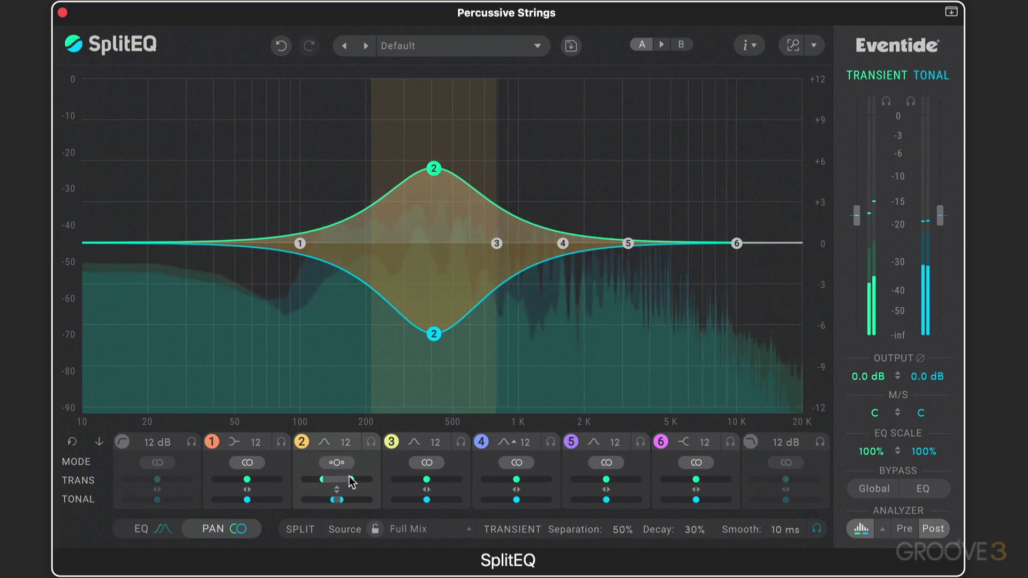
left_click_drag(337, 503, 338, 497)
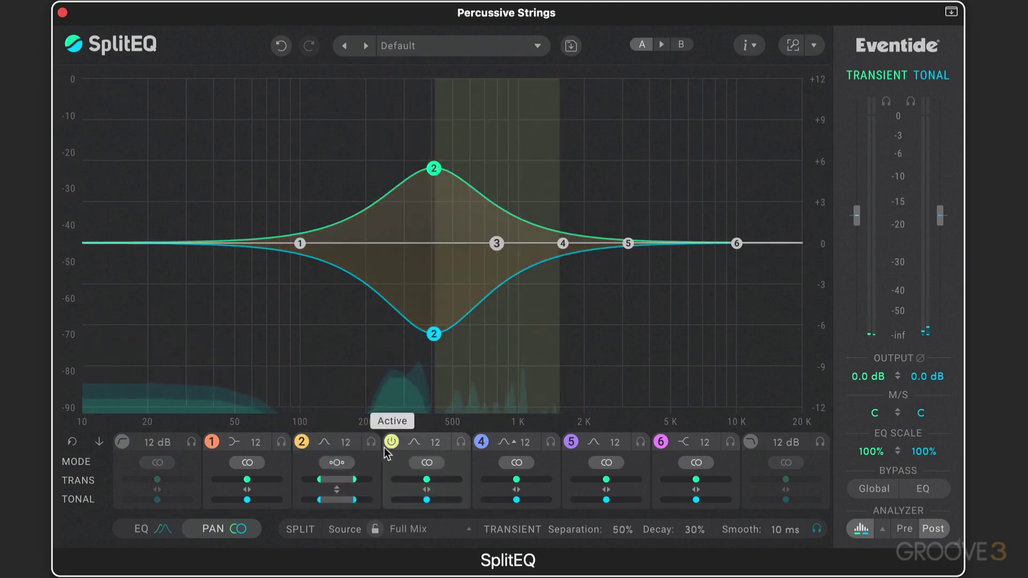
left_click(413, 441)
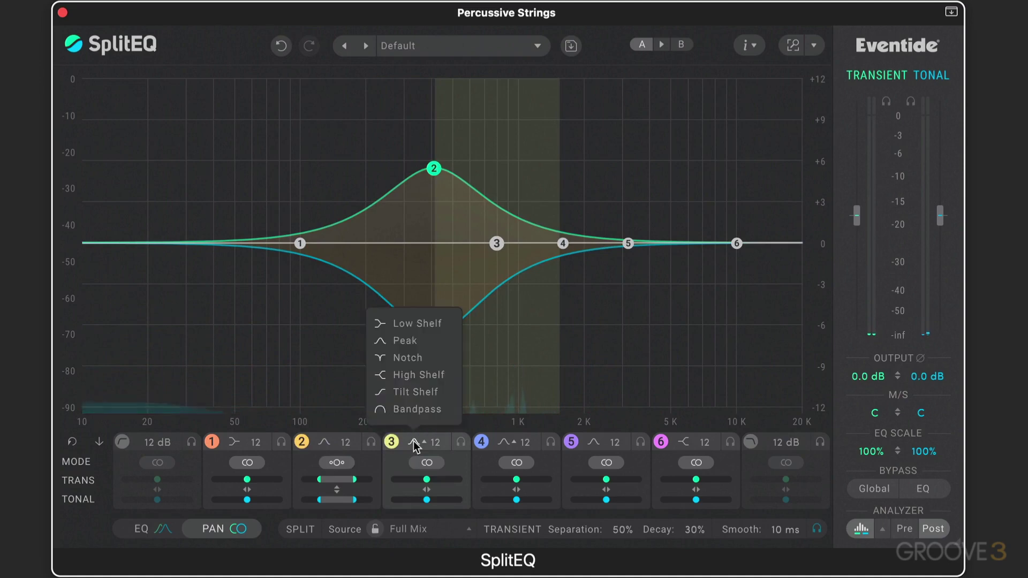
left_click(94, 478)
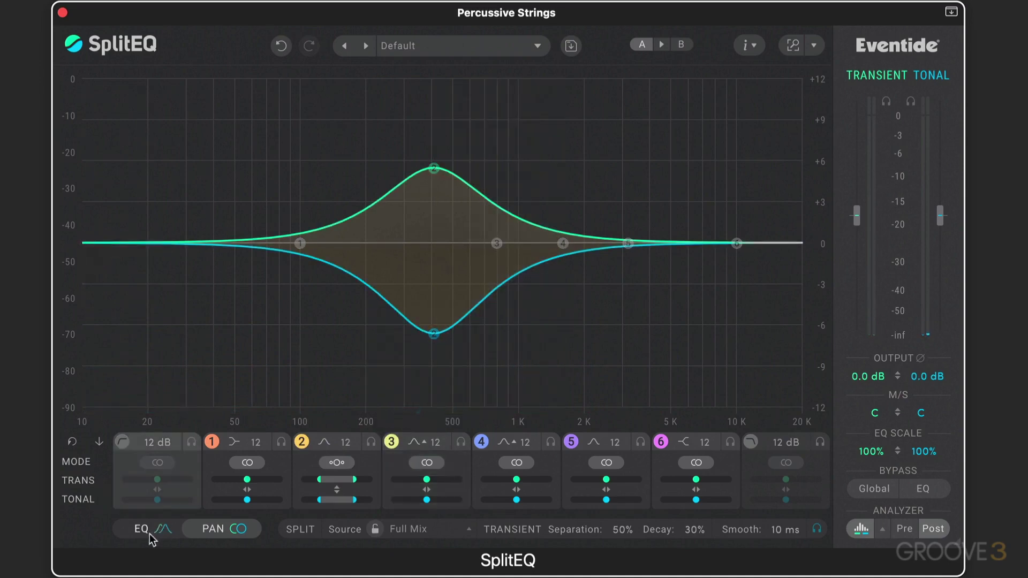
- In the EQ view, make band 2 a Tilt Shelf with transient gain 13.0 dB and tonal gain 0.3 dB
left_click(142, 529)
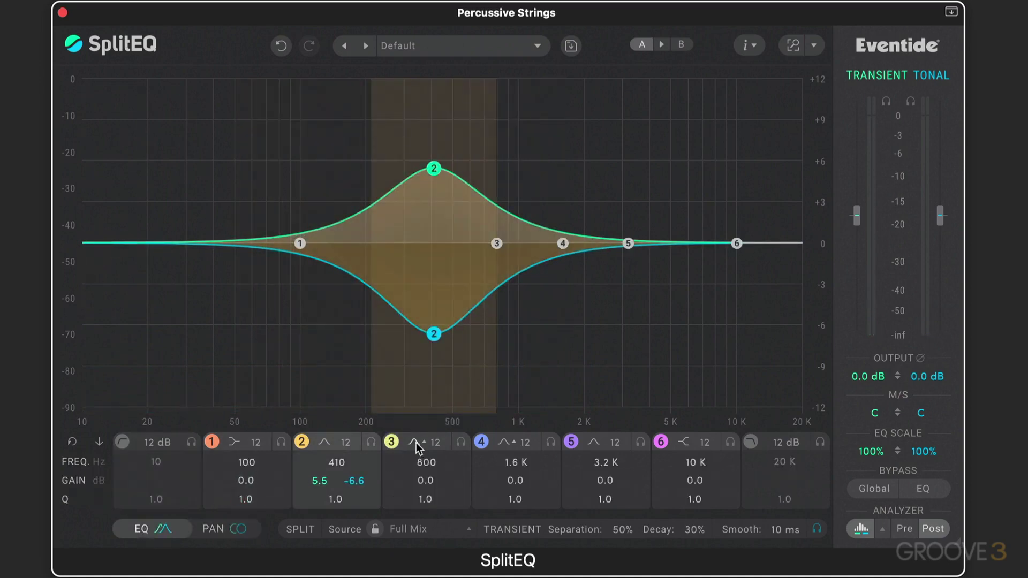
left_click(324, 442)
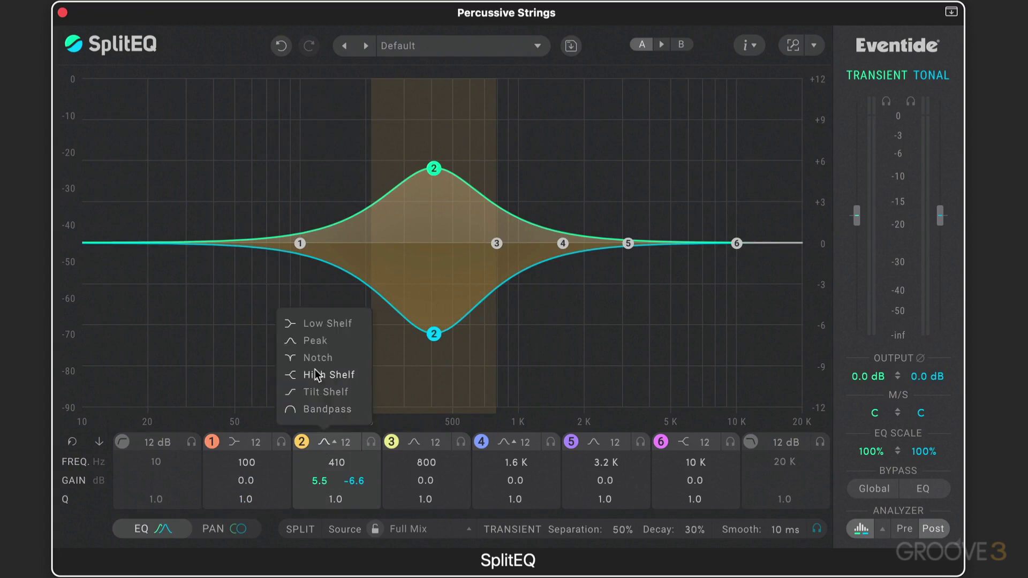
left_click(317, 394)
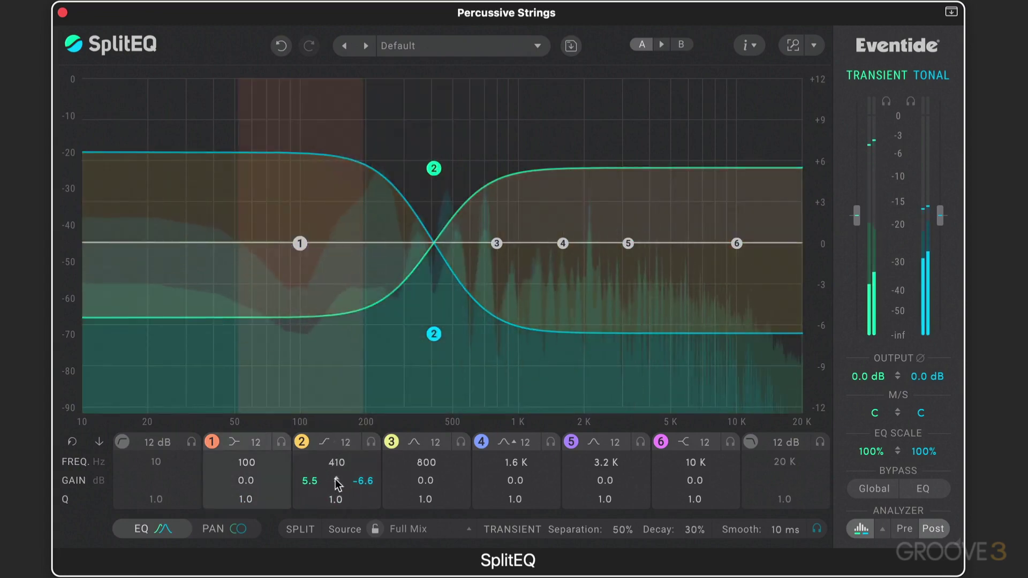
left_click_drag(337, 484, 347, 418)
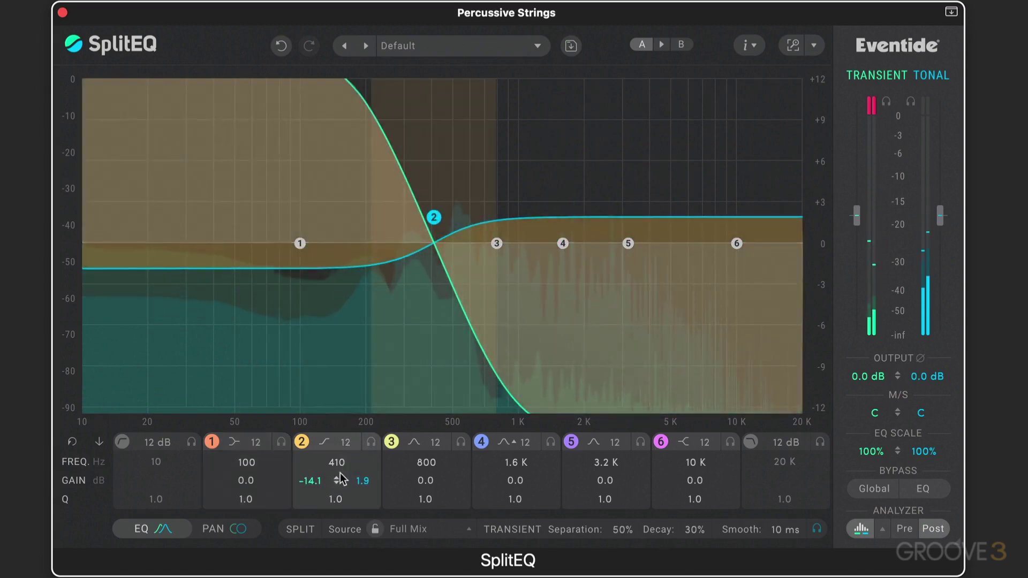
left_click_drag(336, 479, 341, 504)
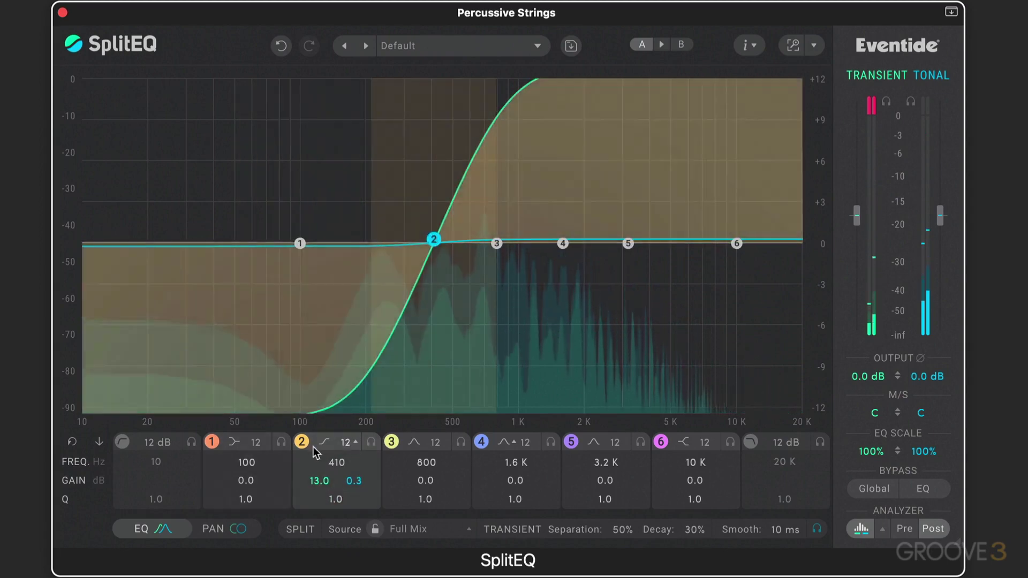
- Set band 2's tilt shelf Q to 0.1 for transients and 0.027 for tonal
left_click(325, 442)
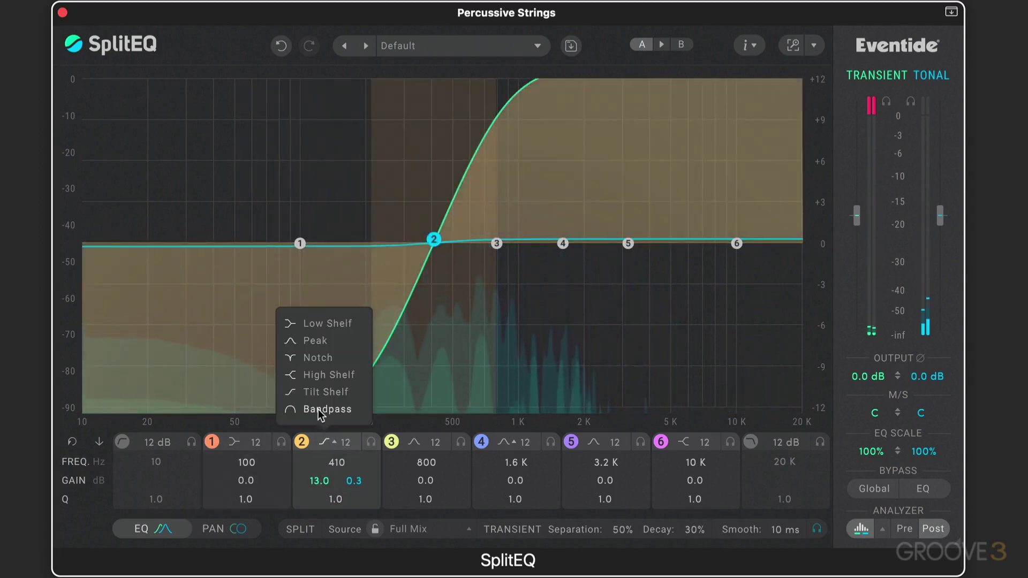
left_click(183, 519)
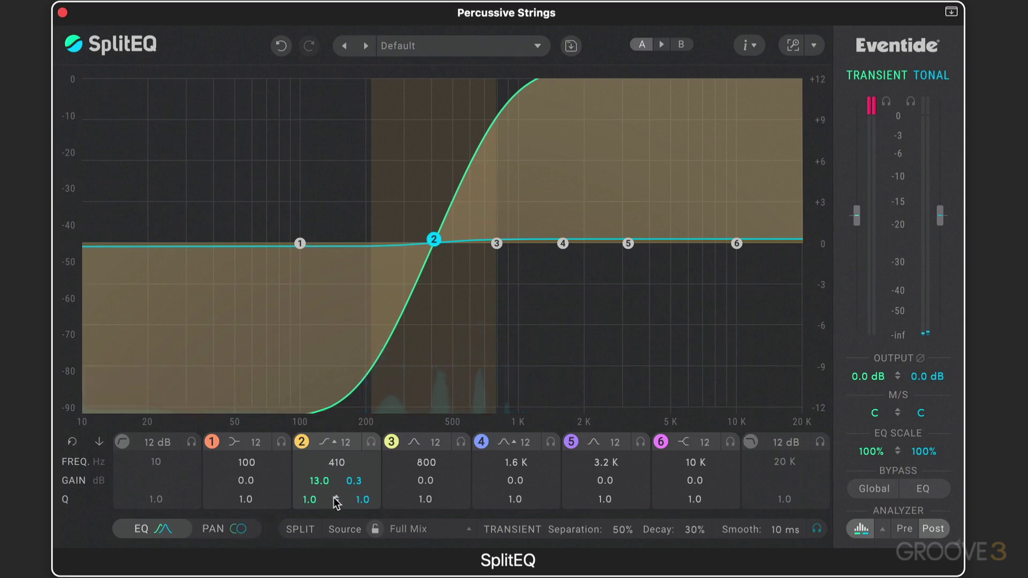
left_click_drag(309, 500, 338, 499)
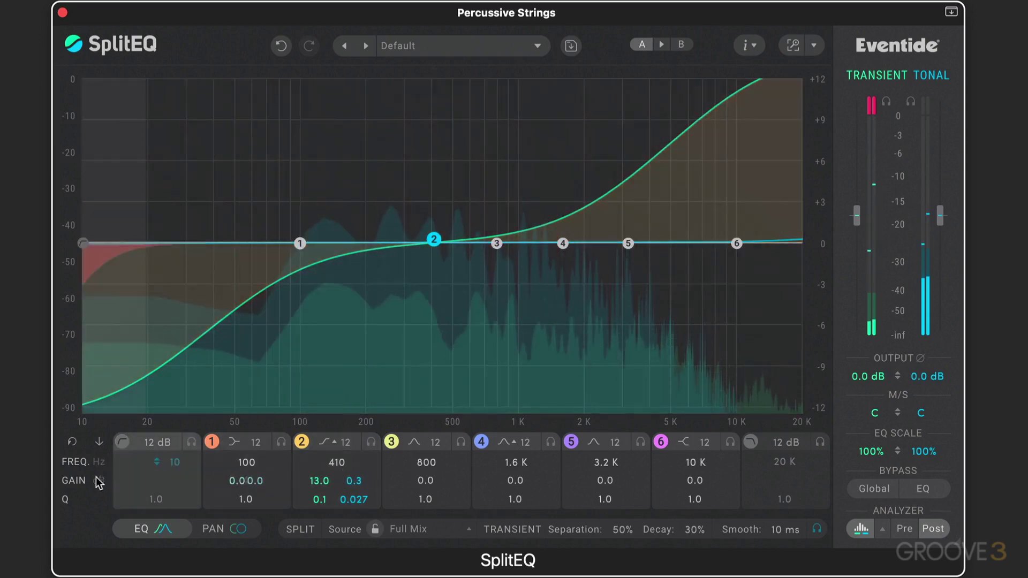
- With the per-band pan controls showing, change band 2's filter type back to Peak
left_click(230, 530)
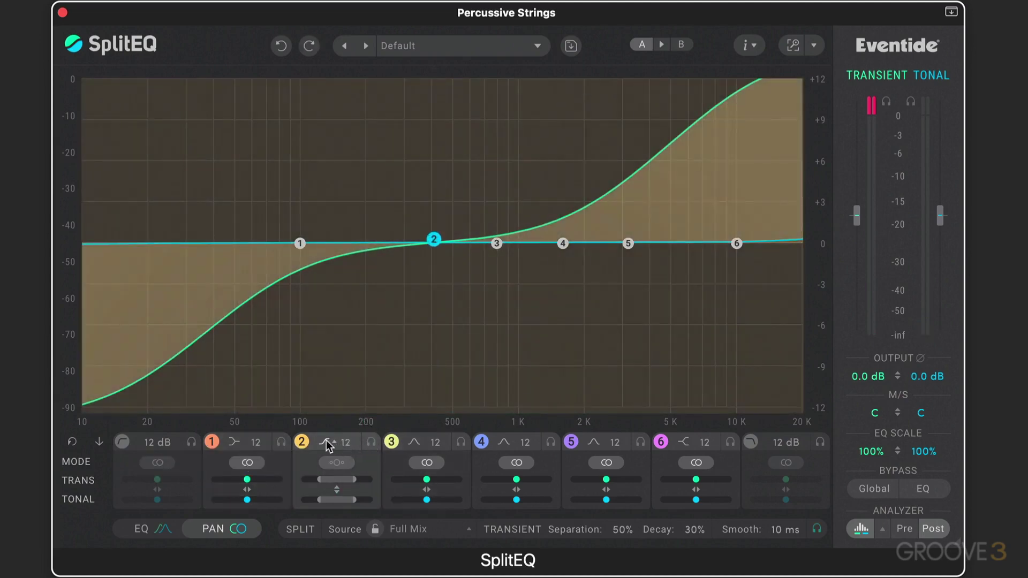
left_click(316, 341)
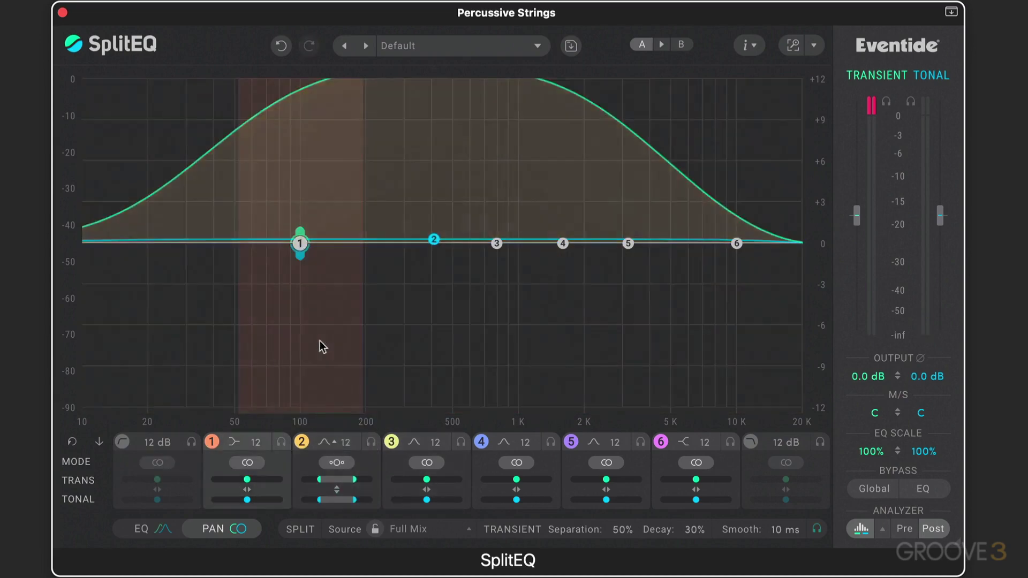
- Solo band 2, then band 3, and narrow band 2's transient pan width while keeping tonal wider
left_click(370, 443)
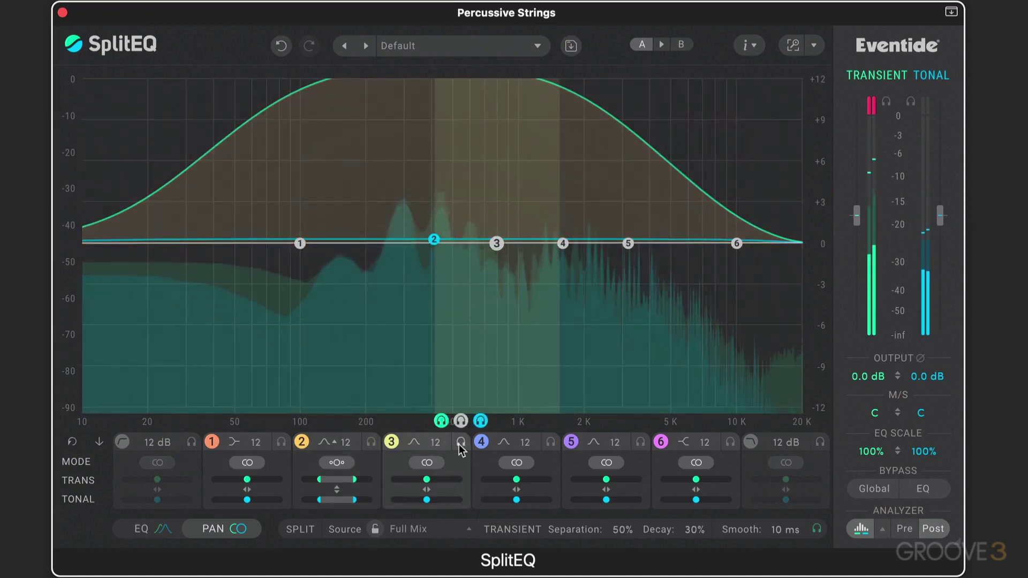
left_click(460, 443)
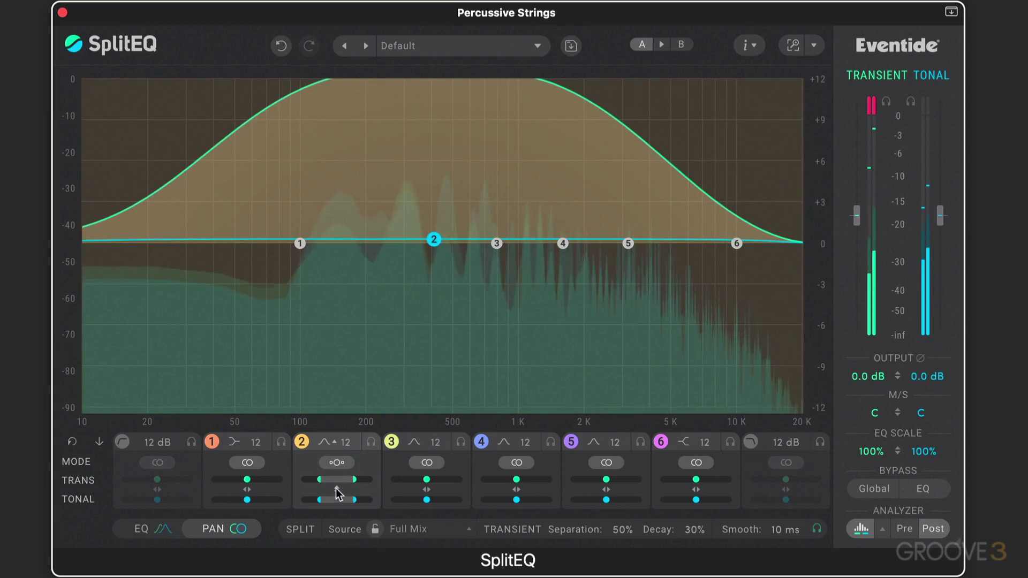
mouse_move(336, 495)
left_mouse_down()
mouse_move(335, 525)
mouse_move(331, 480)
mouse_move(347, 491)
left_mouse_up()
left_click(237, 529)
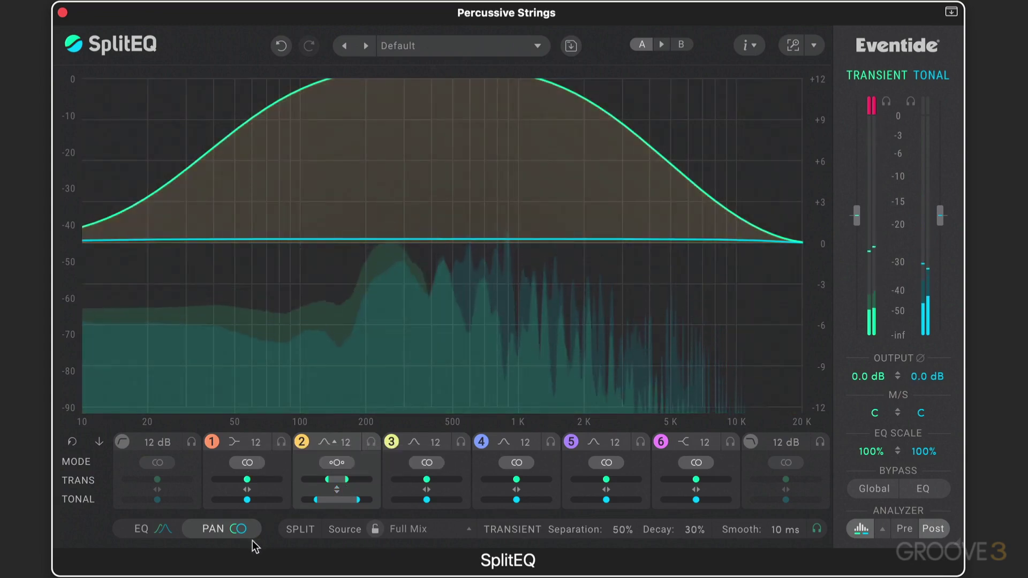